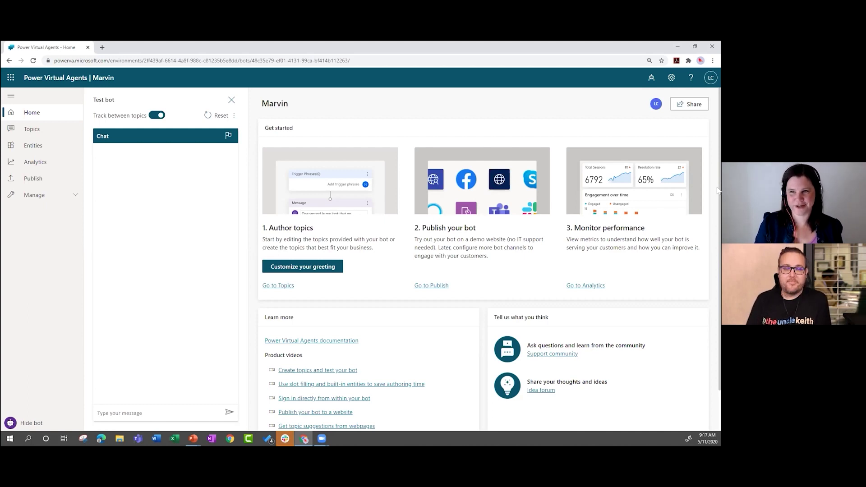
- Open the bot's Entities list and examine the prebuilt and custom entities from beginning to end
left_click(103, 412)
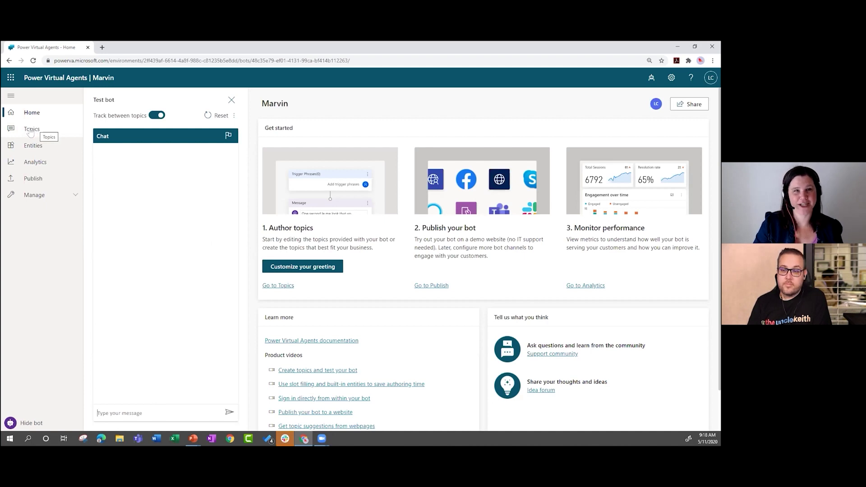
left_click(27, 146)
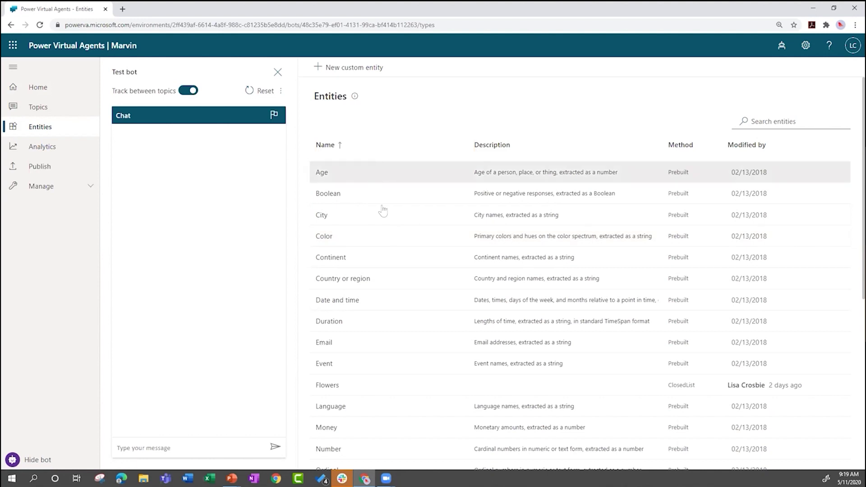
mouse_move(437, 388)
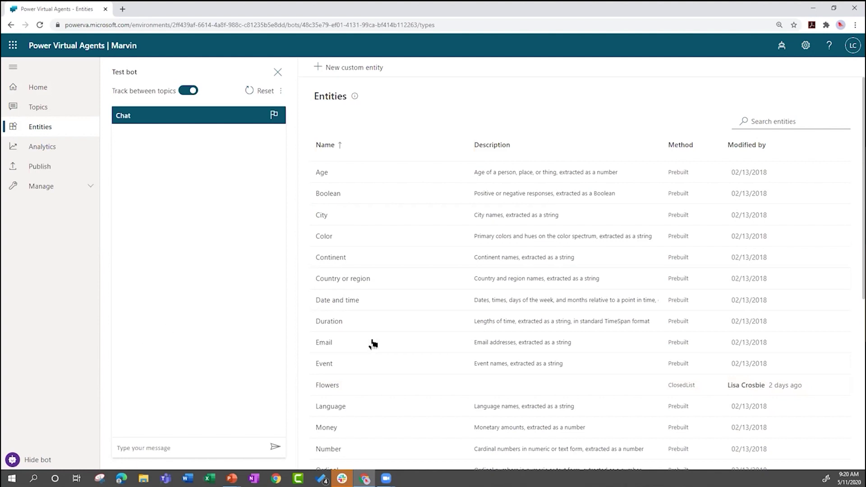
scroll(373, 345, "down", 1)
scroll(373, 345, "down", 3)
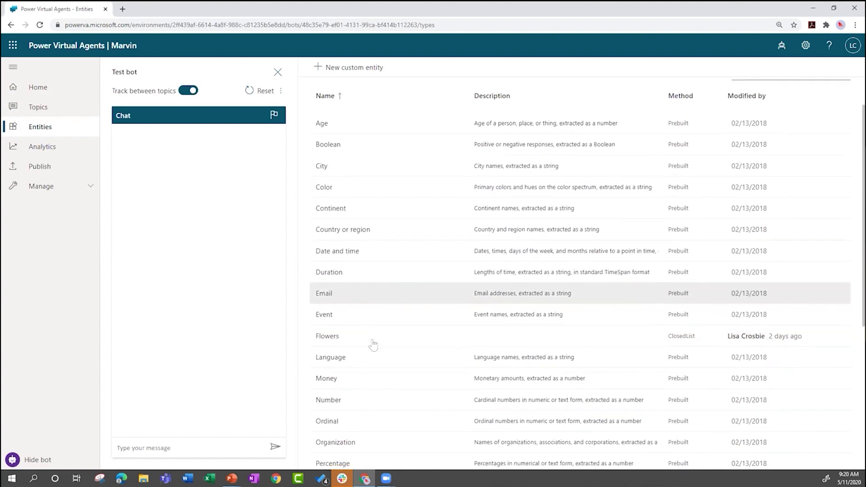
scroll(373, 344, "down", 2)
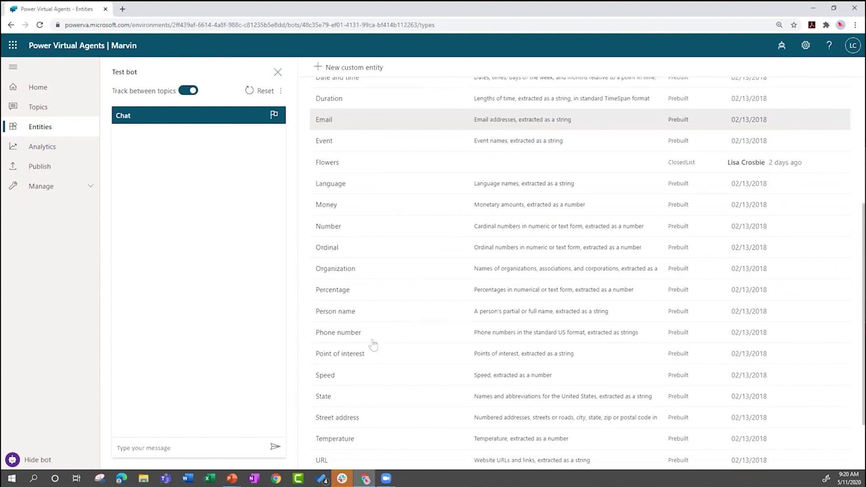
scroll(372, 345, "down", 1)
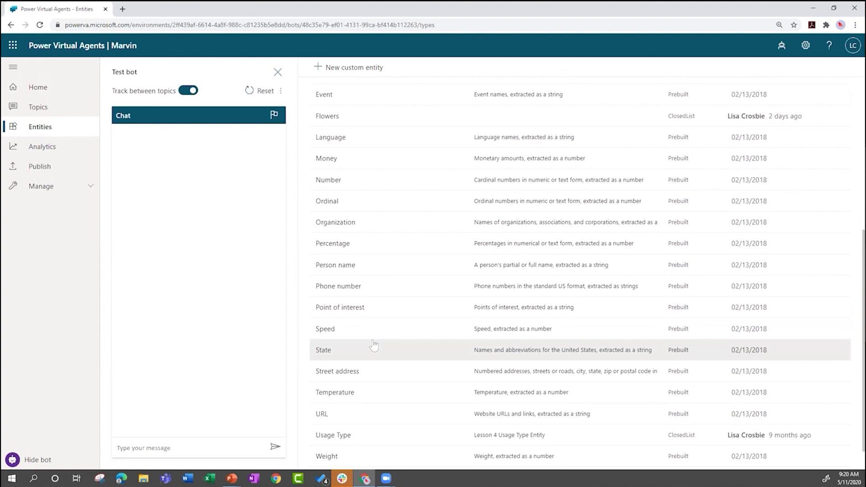
scroll(374, 345, "up", 6)
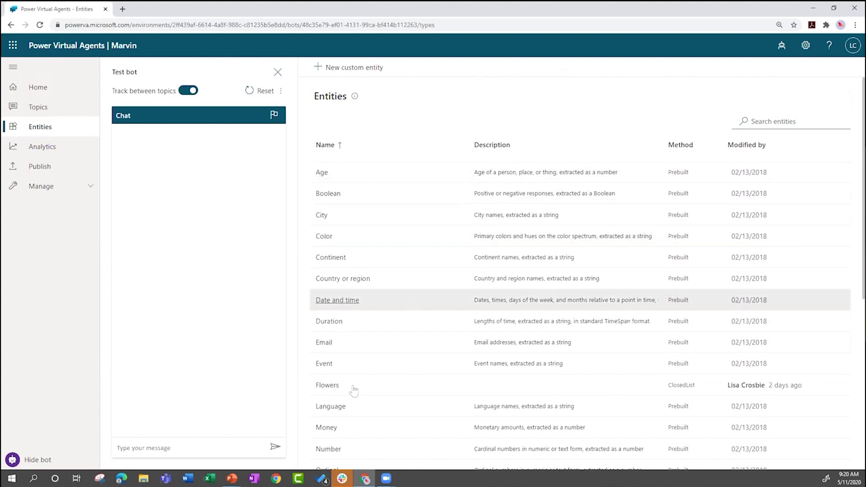
- View the usage examples of the prebuilt Number, City, and Date and time entities
scroll(324, 348, "down", 2)
left_click(317, 321)
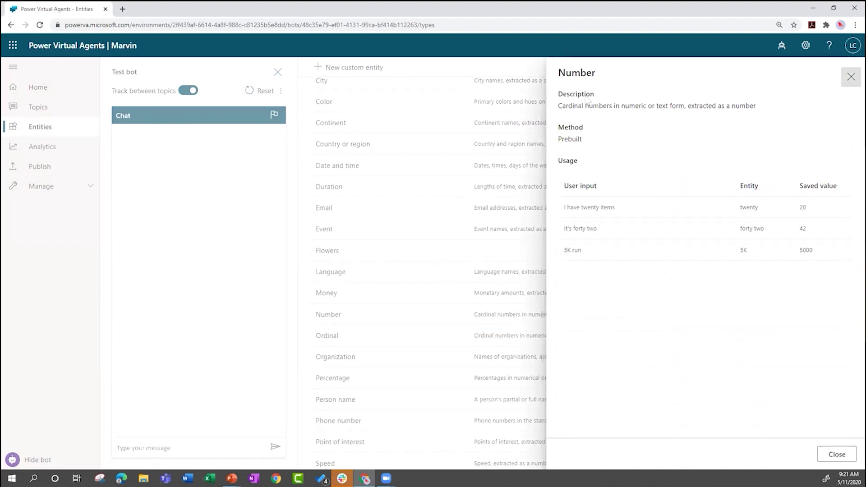
left_click(849, 76)
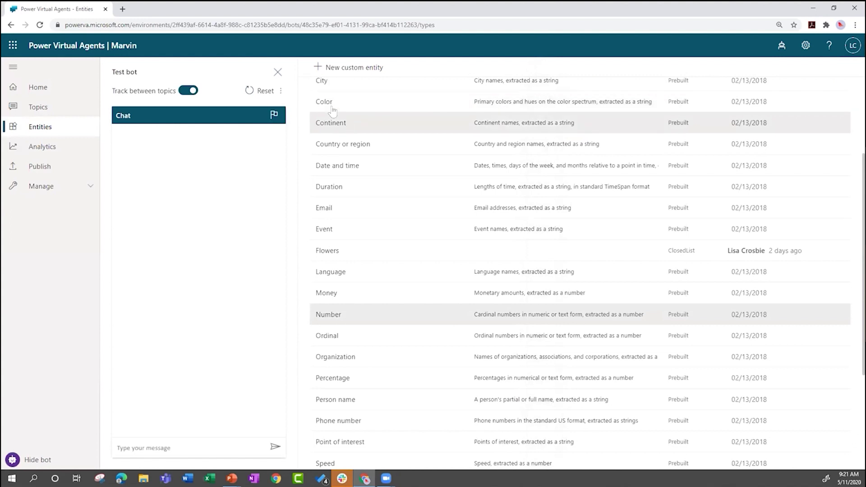
left_click(316, 86)
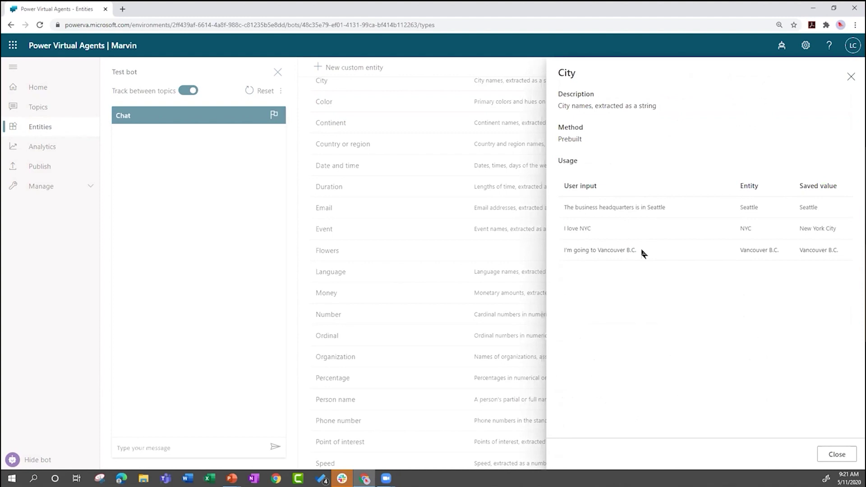
left_click(850, 77)
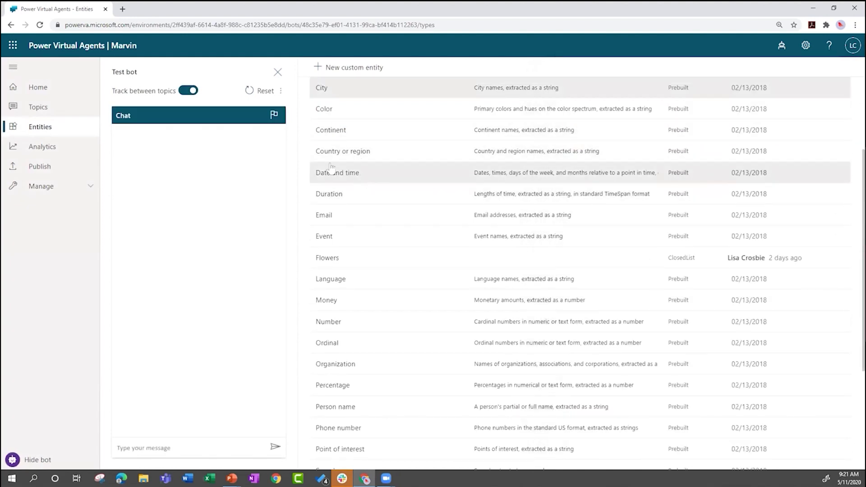
left_click(339, 173)
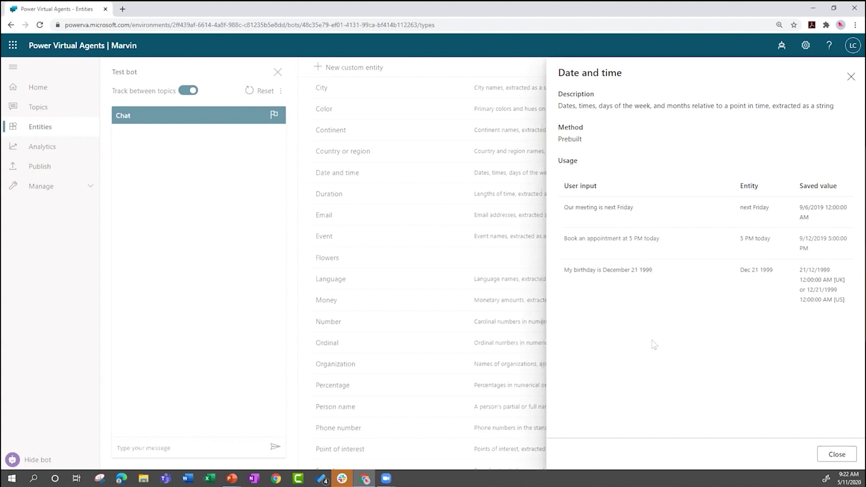
left_click(836, 455)
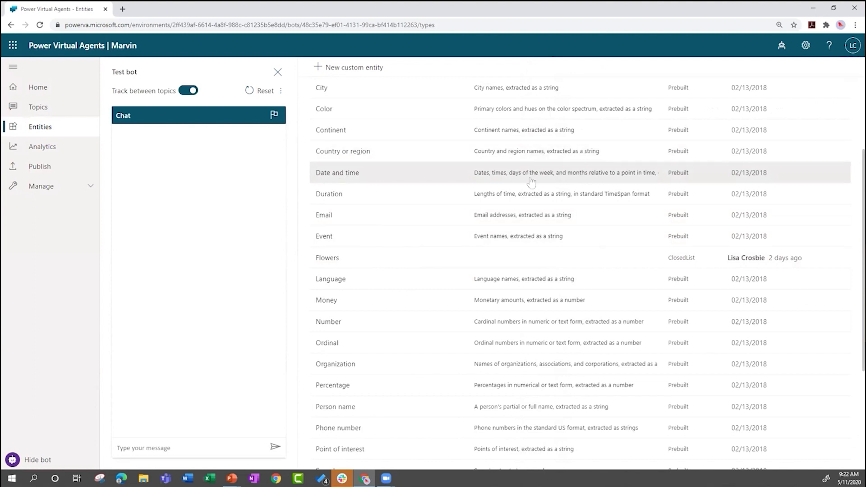
scroll(518, 221, "up", 3)
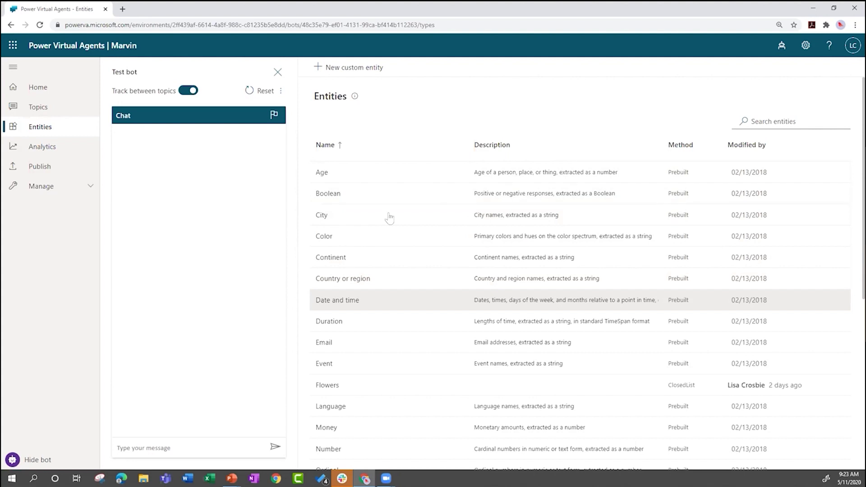
- Create a new topic for the bot and name it "Send flowers"
left_click(38, 106)
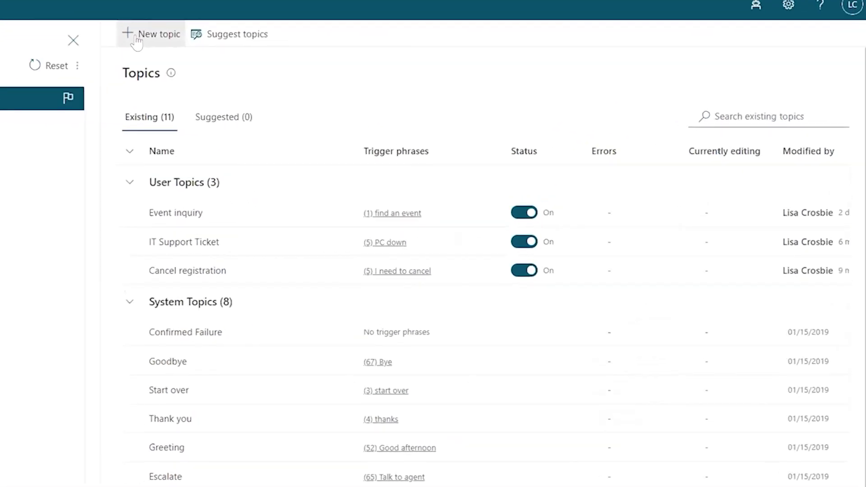
left_click(321, 67)
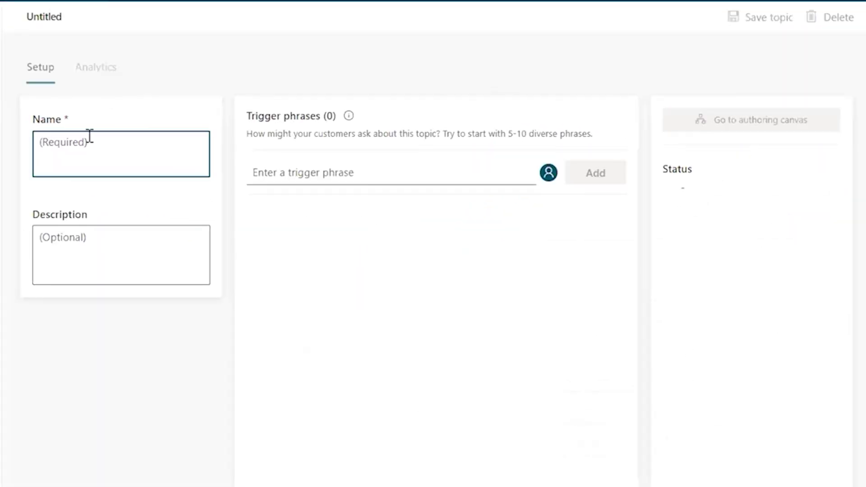
type("Send flowers")
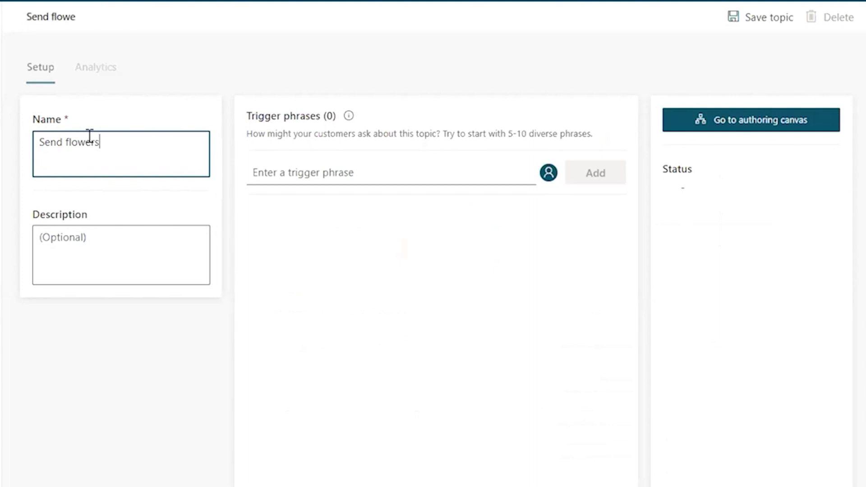
- Add "send flowers" as a trigger phrase of the new topic
left_click(253, 171)
type("sen")
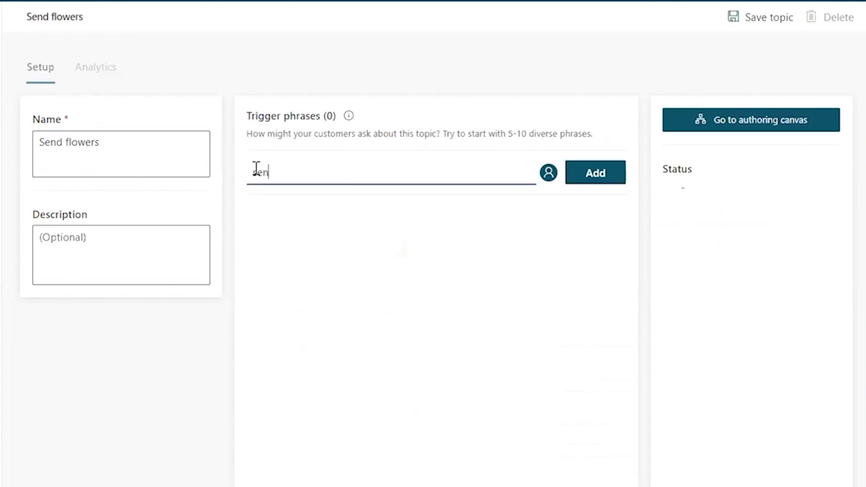
type("d fe")
key("BackSpace")
type("lowers")
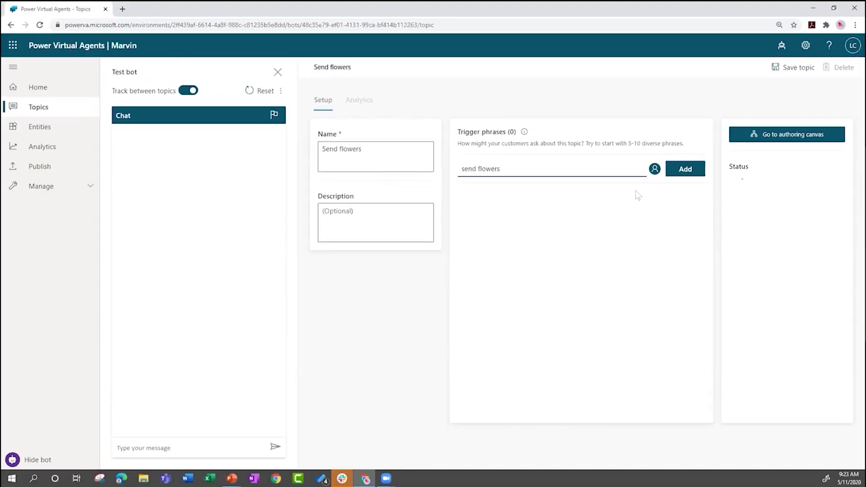
left_click(683, 173)
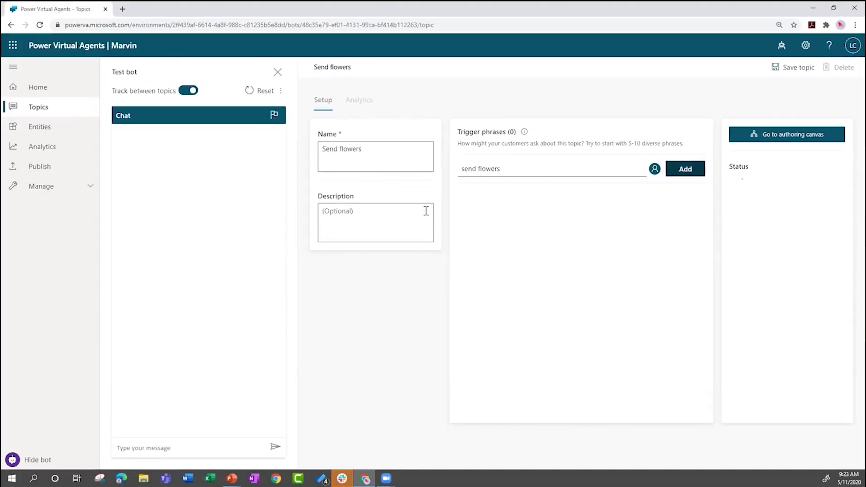
- In the topic's authoring canvas, enter the message "Let's do this." and add a question node below it
left_click(749, 138)
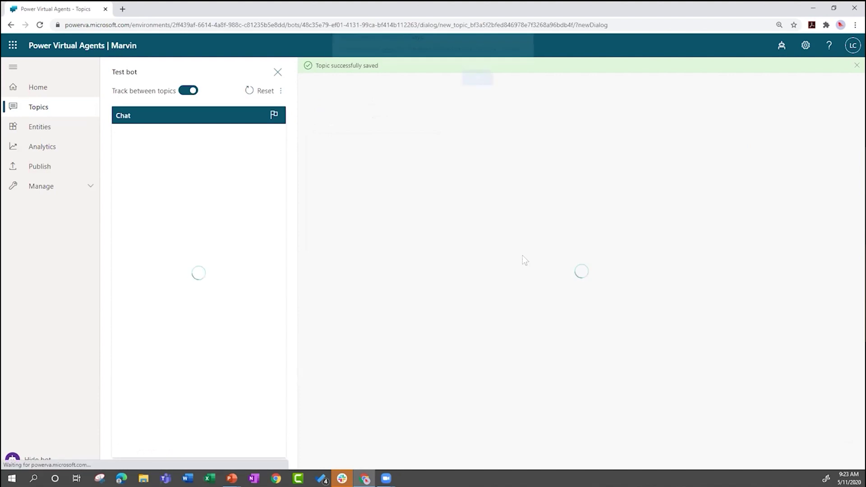
left_click(473, 85)
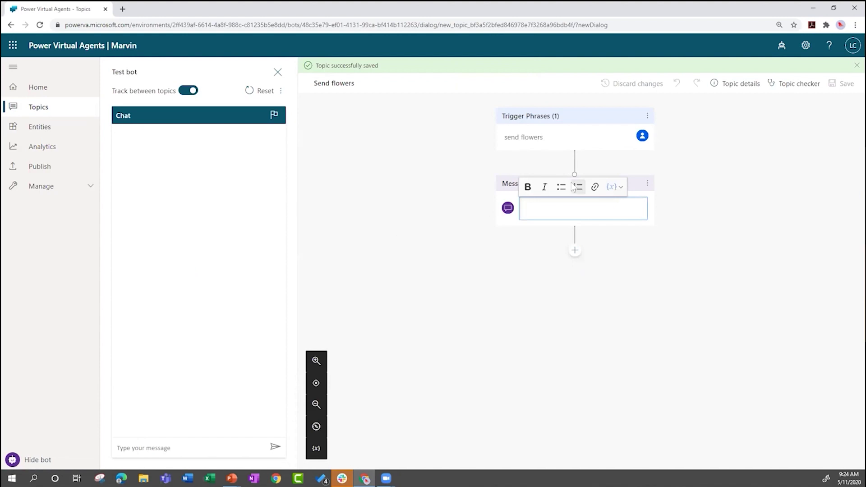
type("Let's do this.")
left_click(574, 251)
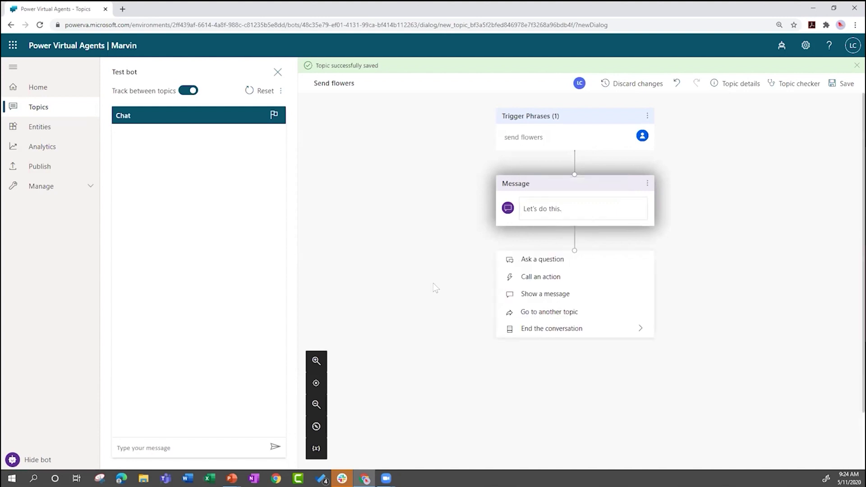
left_click(521, 265)
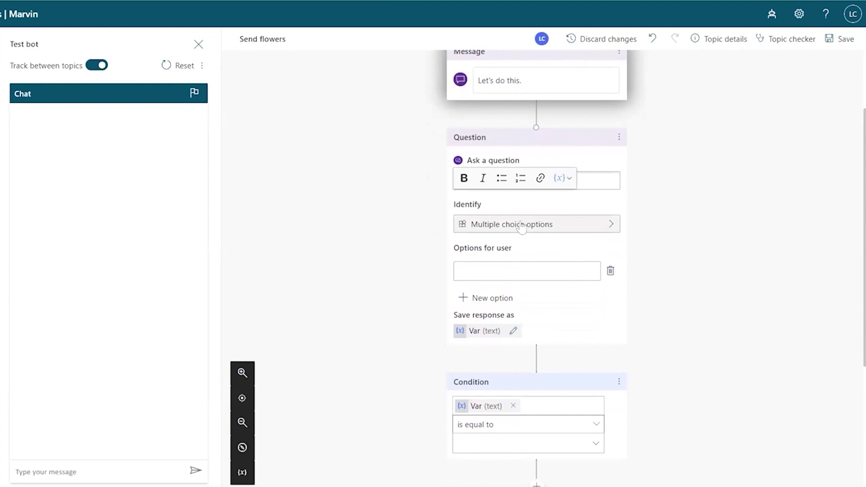
- Examine the options and entities that the question node can identify in a user's response
left_click(441, 216)
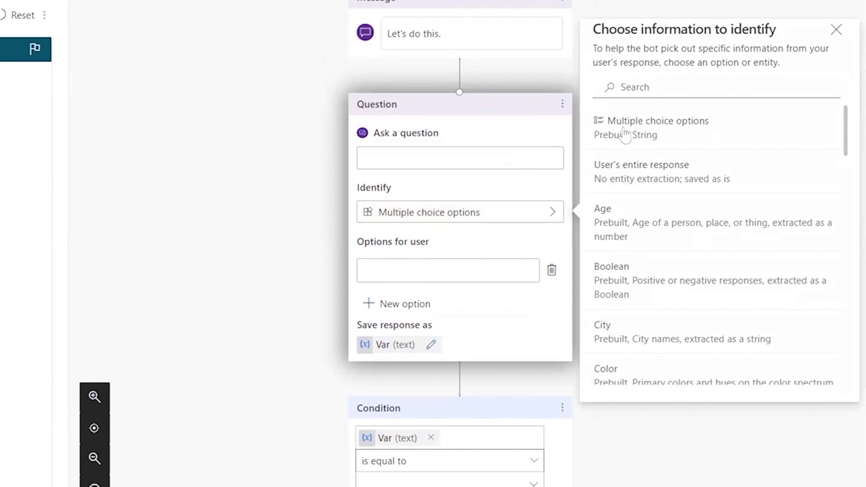
scroll(656, 217, "down", 2)
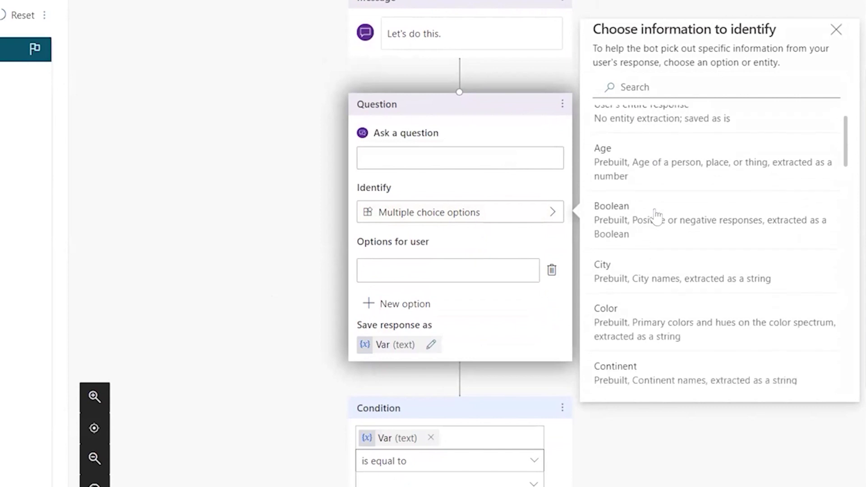
scroll(653, 212, "down", 2)
scroll(647, 204, "up", 1)
scroll(646, 208, "down", 4)
scroll(654, 215, "down", 2)
scroll(657, 277, "down", 1)
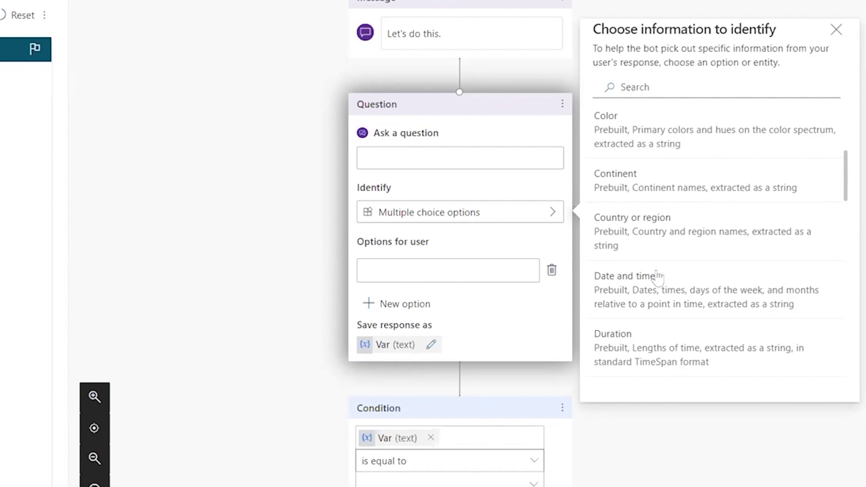
scroll(657, 277, "up", 4)
- Enter "Who do you want to send them to?" as the question's text
left_click(438, 162)
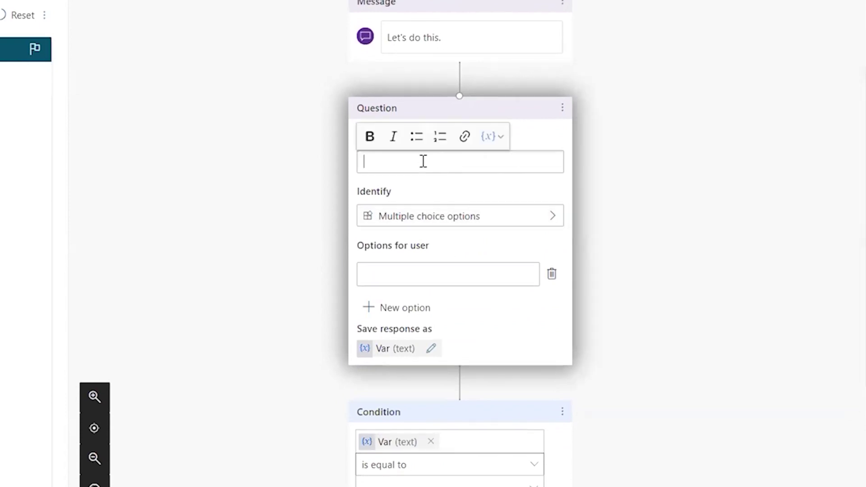
type("Who do you want do")
key("BackSpace")
key("BackSpace")
key("BackSpace")
type("to send them to?")
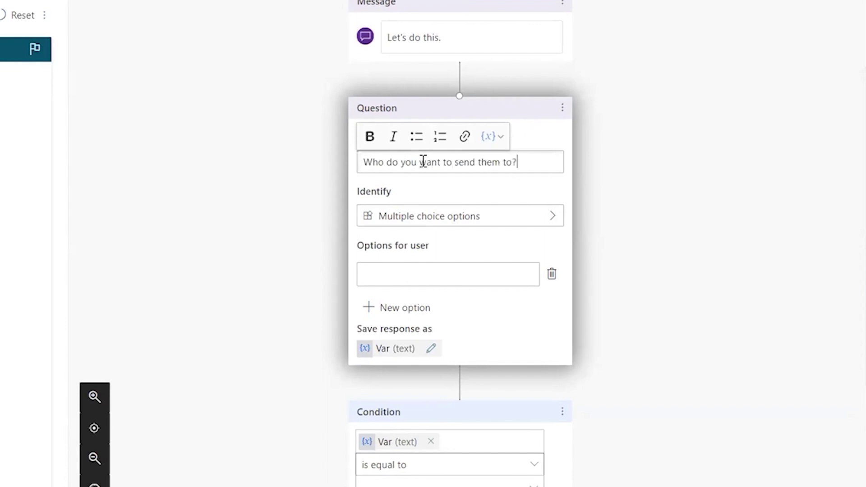
- Set the question to identify the prebuilt Person name entity, searching the entities for "na"
left_click(448, 219)
scroll(645, 235, "down", 1)
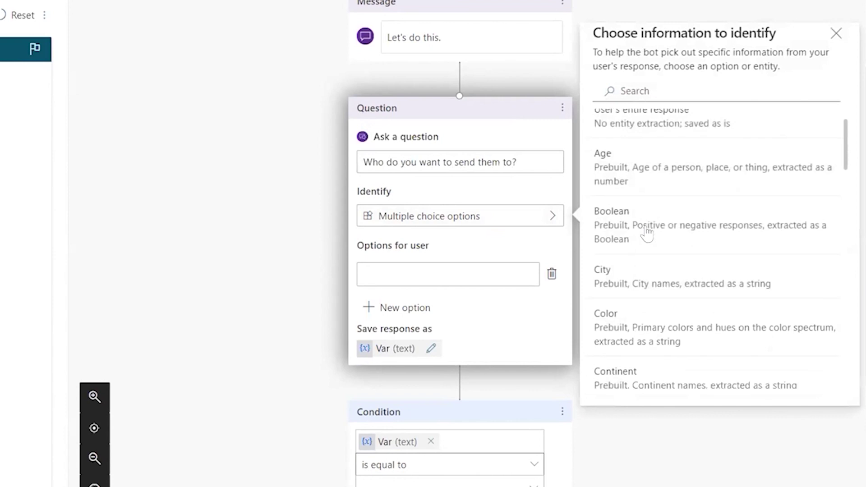
left_click(625, 83)
type("na")
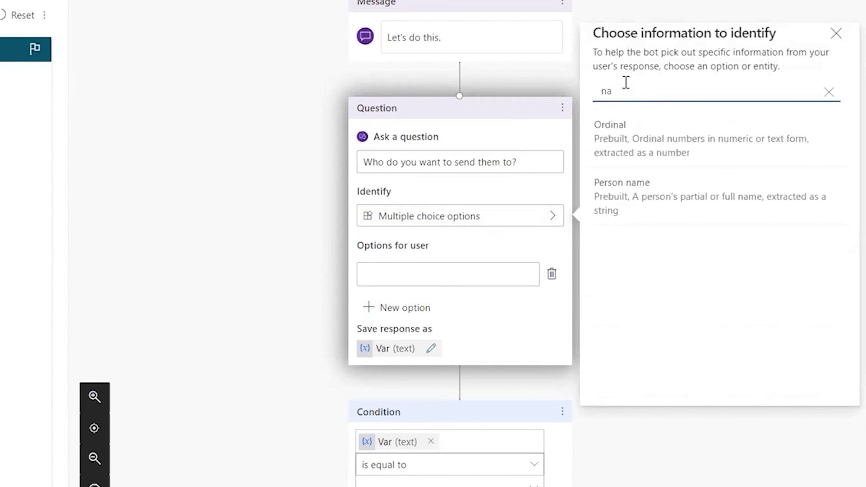
left_click(626, 194)
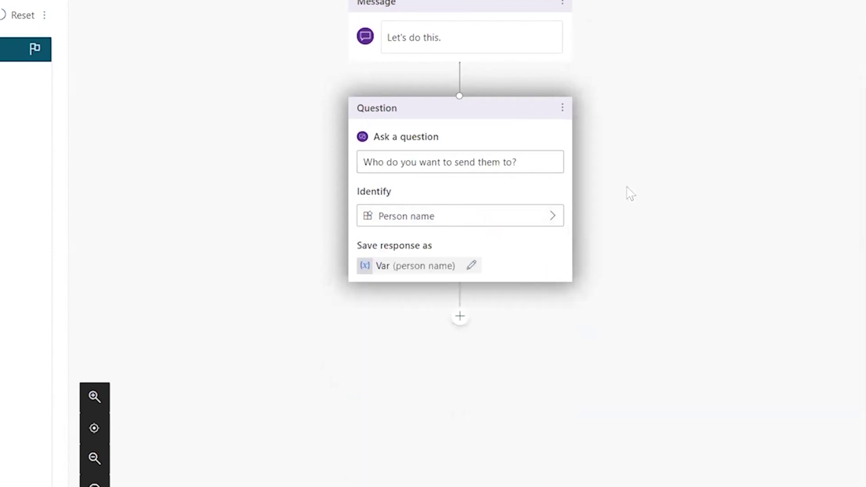
- Rename the variable that stores the question's response as PersonName
left_click(470, 265)
double_click(636, 63)
type("Person")
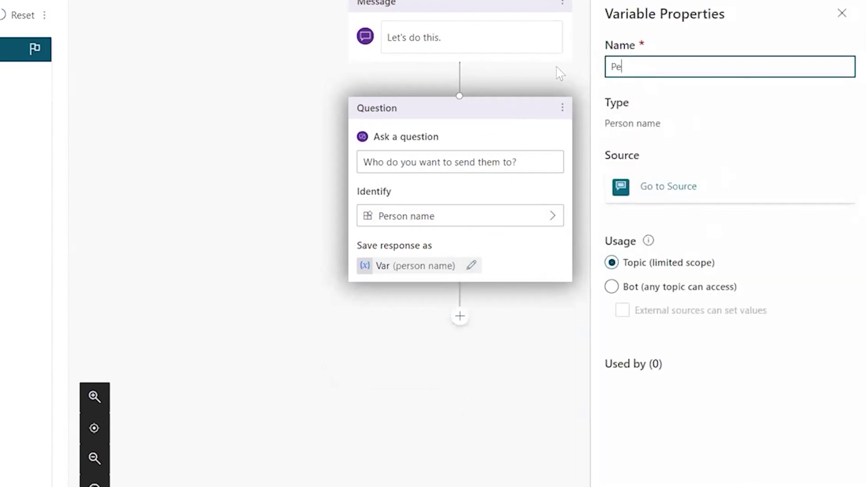
key("BackSpace")
key("BackSpace")
key("BackSpace")
type("sonNME")
key("BackSpace")
key("BackSpace")
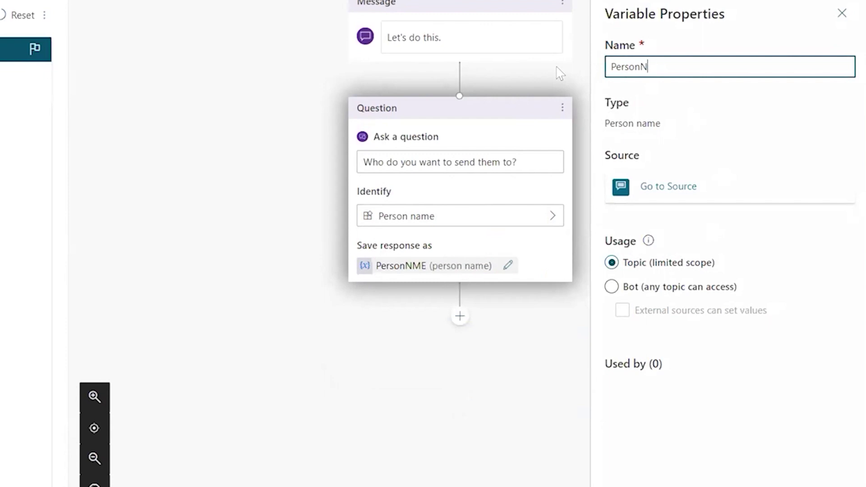
type("ame")
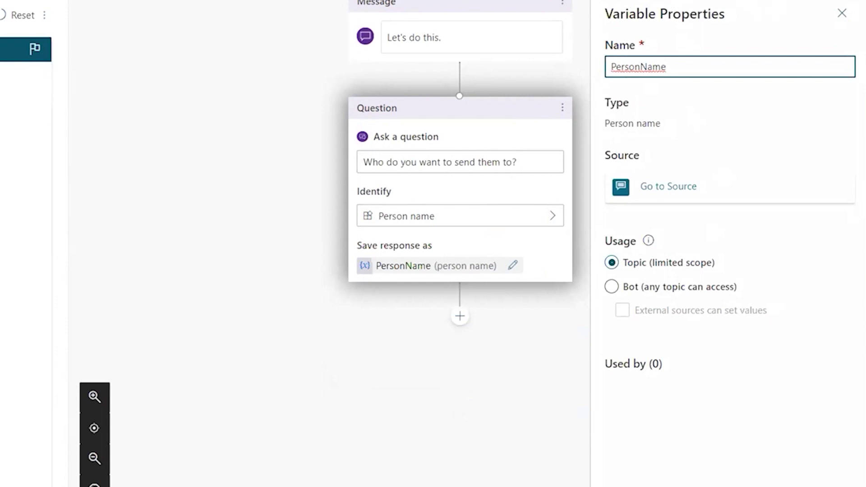
- Add a question after the recipient question that asks "Where are you sending them?"
left_click(842, 13)
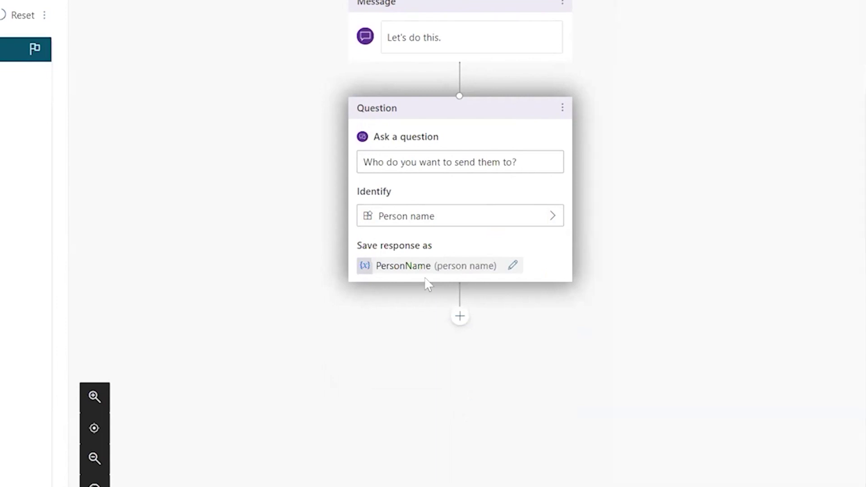
left_click(459, 317)
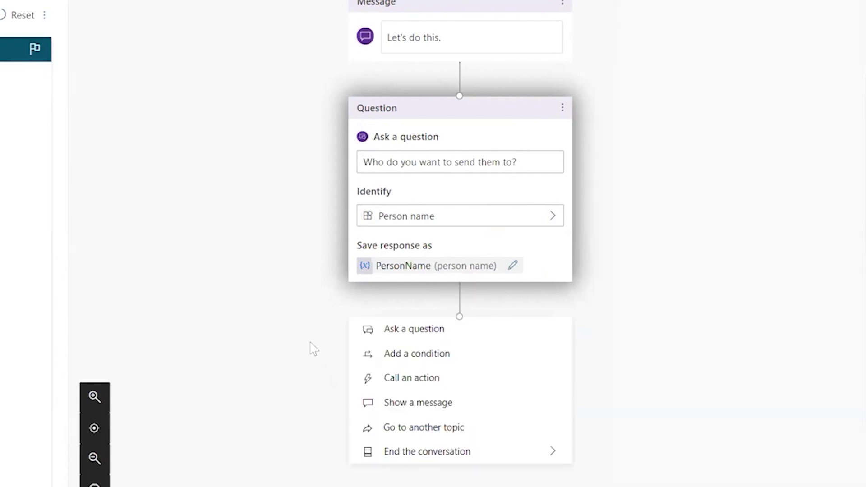
left_click(397, 334)
scroll(662, 288, "down", 1)
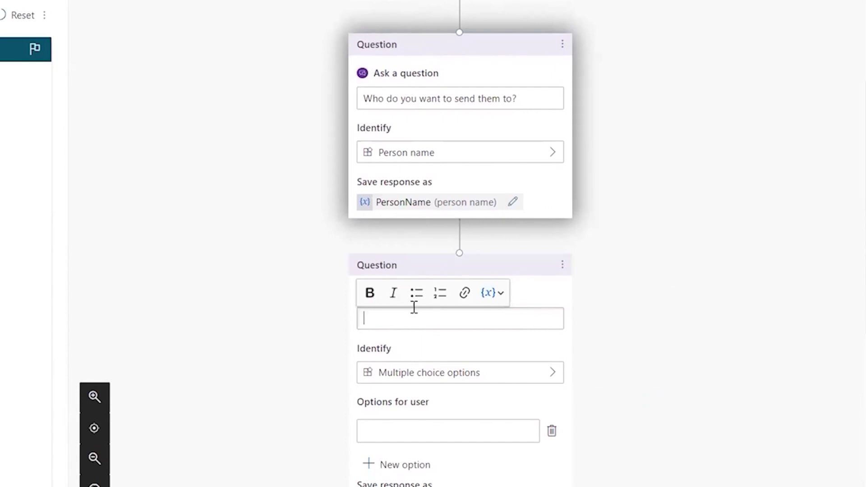
type("Whe")
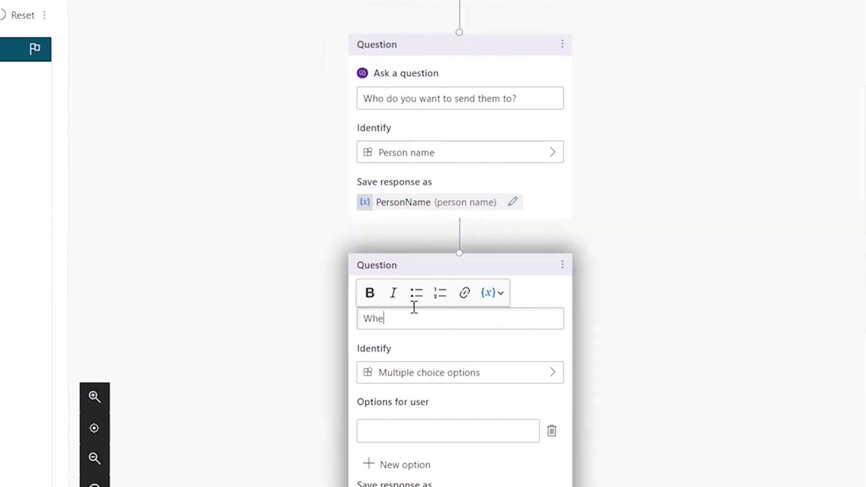
type("re are you sending them")
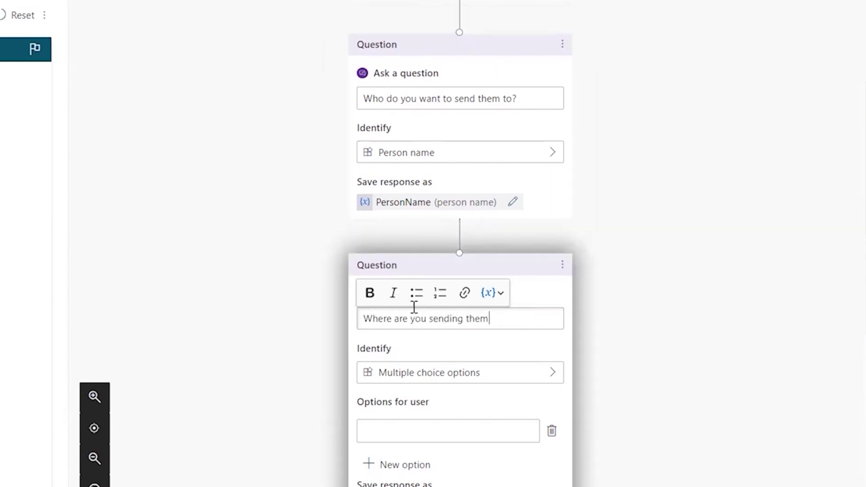
type("?")
- Set the "Where are you sending them?" question to identify the prebuilt City entity and rename its response variable as City
left_click(430, 372)
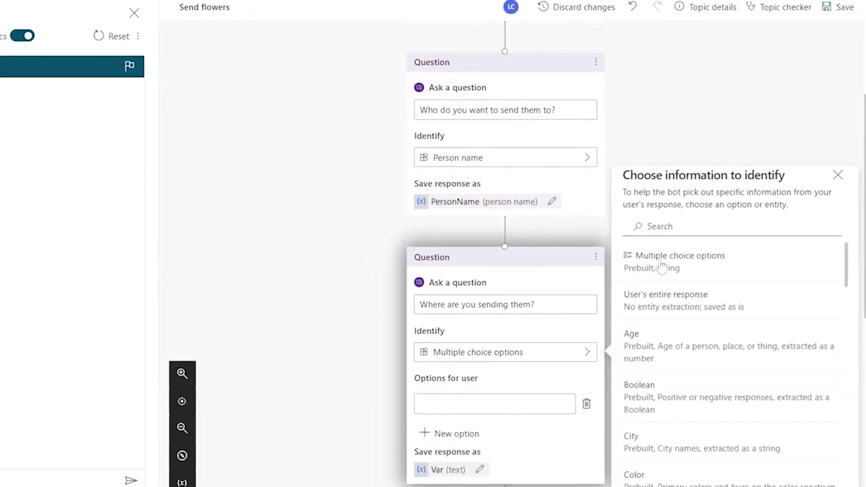
left_click(636, 442)
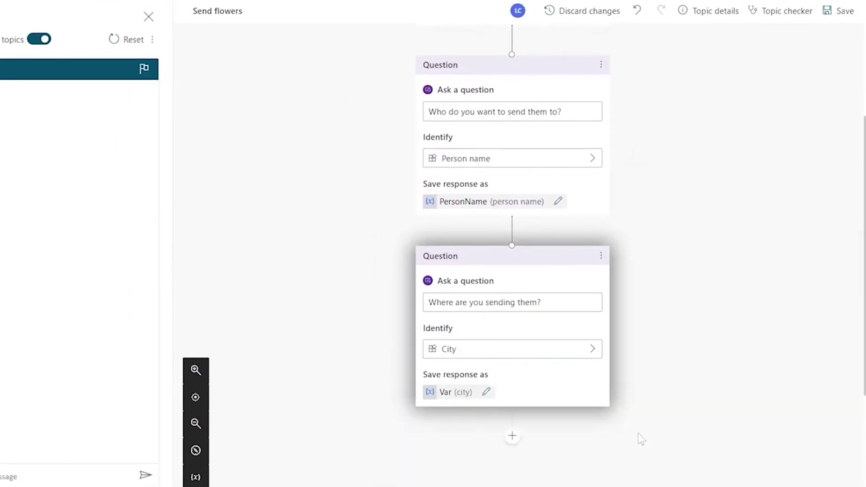
left_click(486, 392)
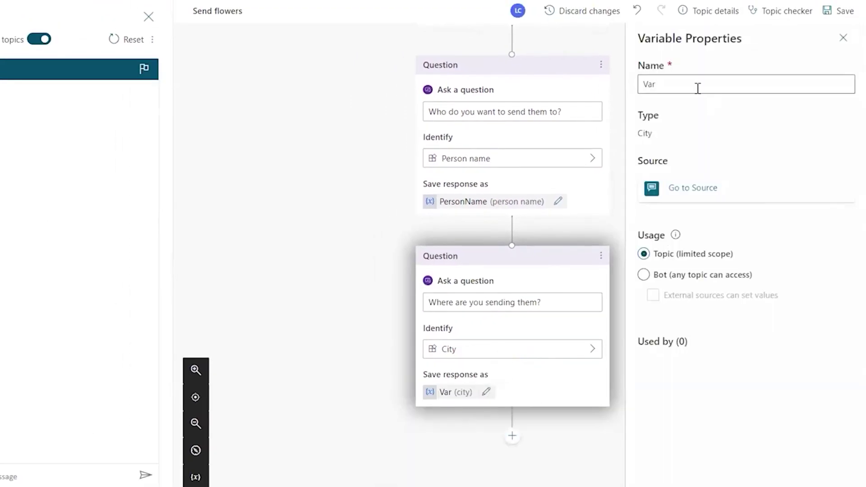
type("City")
left_click(843, 39)
- Add a question after the city question that asks "When do you want them delivered?"
left_click(510, 436)
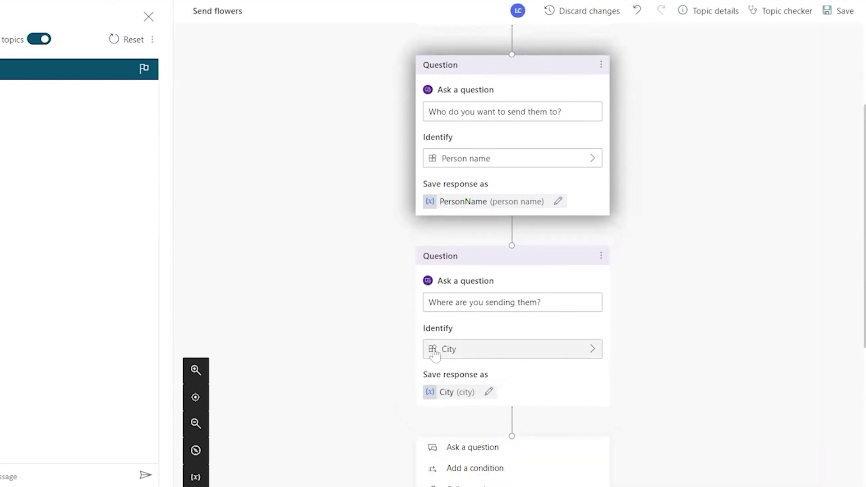
scroll(433, 359, "down", 2)
left_click(444, 282)
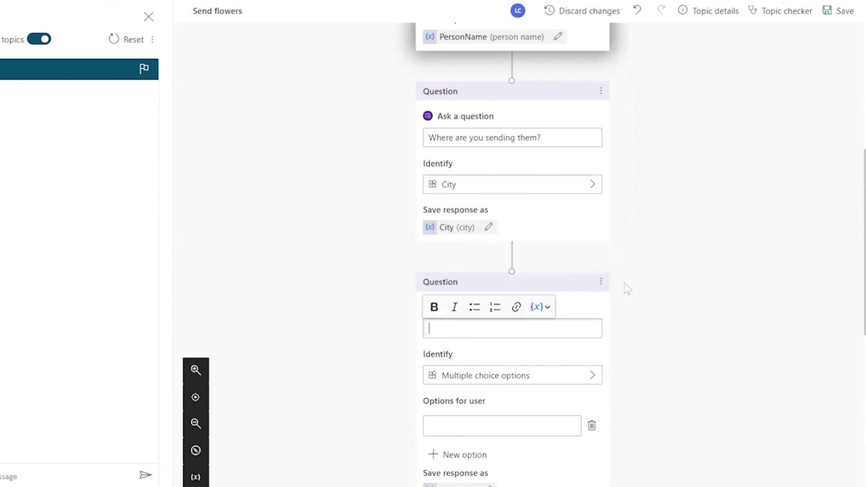
left_click(490, 326)
type("When ")
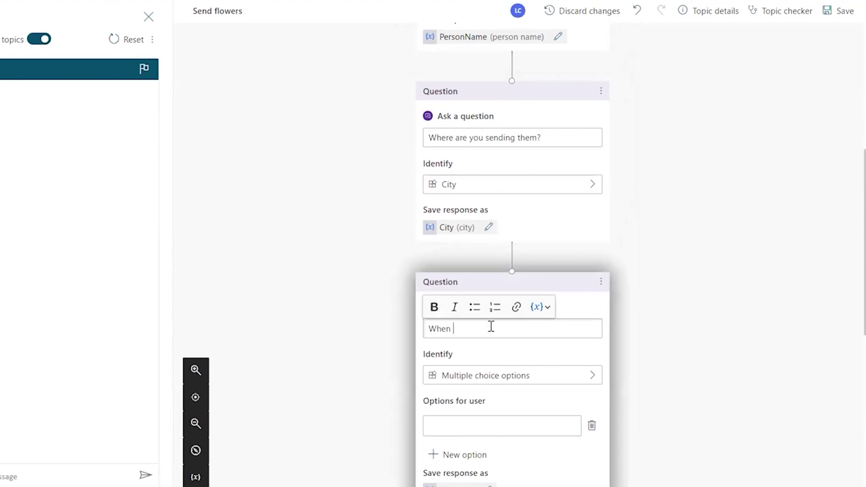
type("do you want them delivered?")
- Set the delivery question to identify the prebuilt Date and time entity
left_click(519, 375)
scroll(715, 349, "down", 2)
scroll(714, 348, "down", 3)
left_click(648, 397)
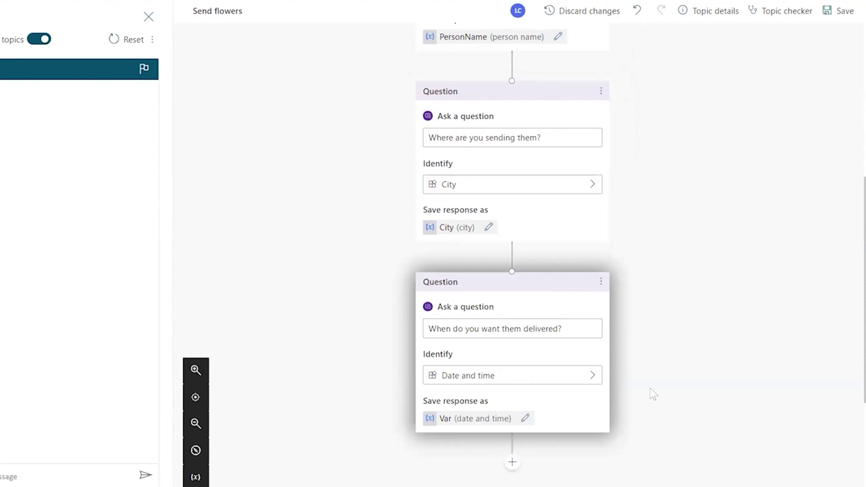
- Rename the variable that stores the delivery question's response as Date
scroll(642, 309, "down", 4)
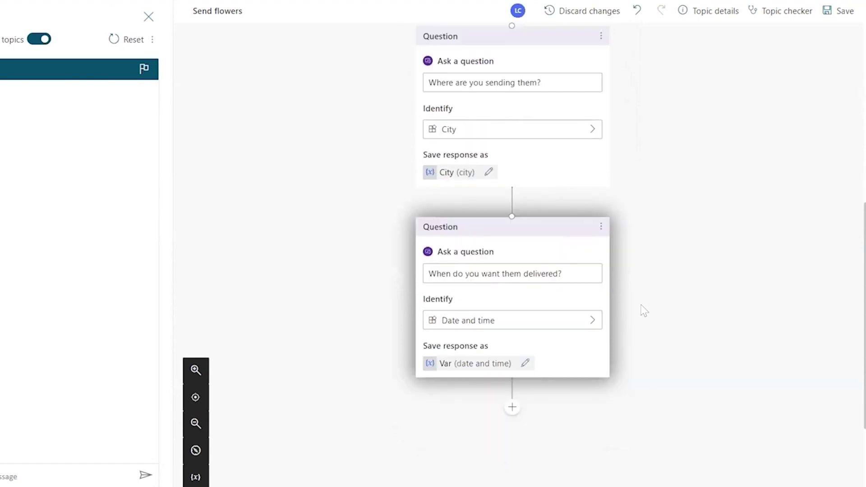
left_click(512, 299)
left_click(524, 254)
left_click_drag(663, 84, 562, 89)
type("Date")
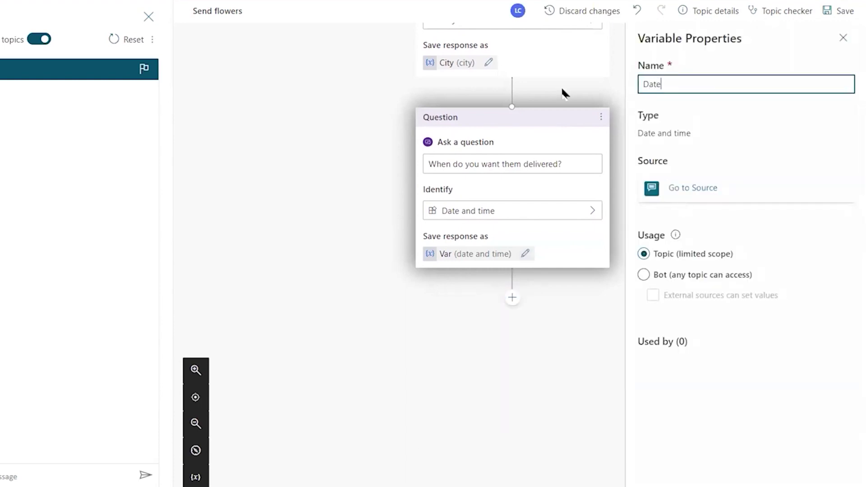
left_click(843, 37)
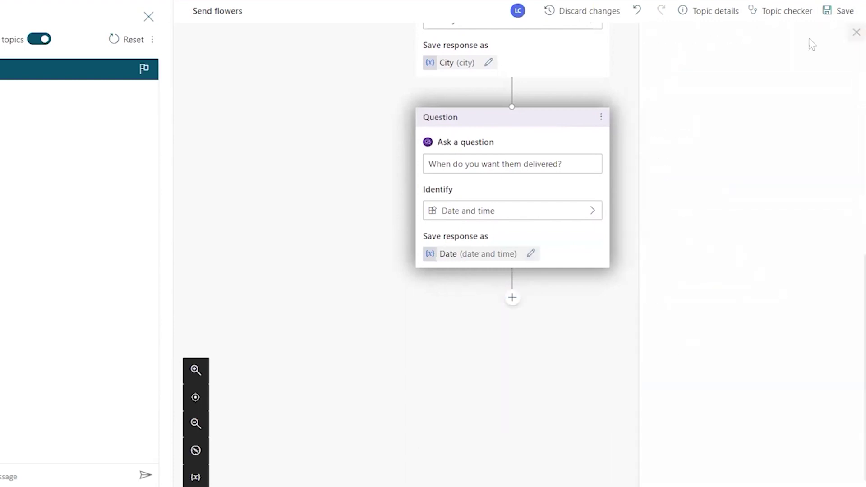
- Add a question after the delivery question that asks "What colour do you want?"
left_click(513, 299)
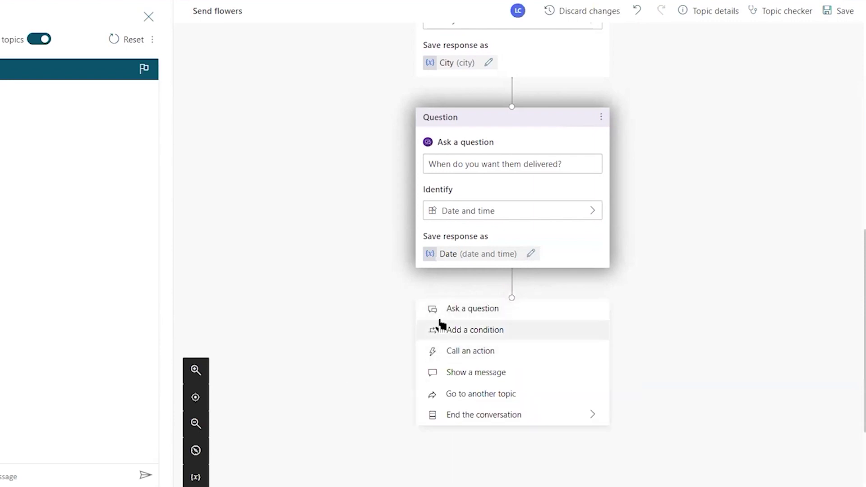
left_click(461, 310)
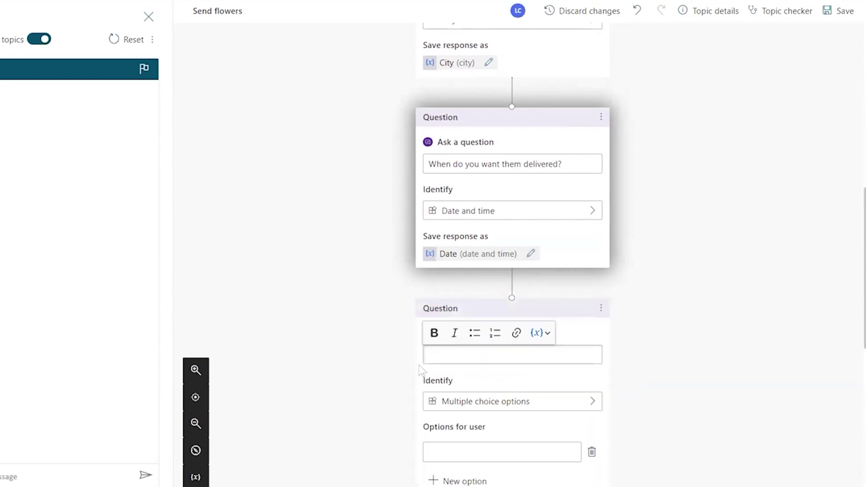
type("What")
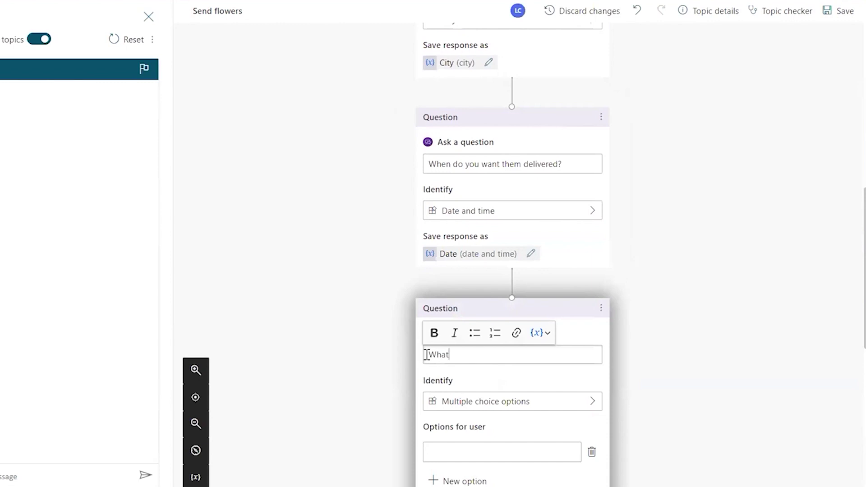
type(" colour do you want?")
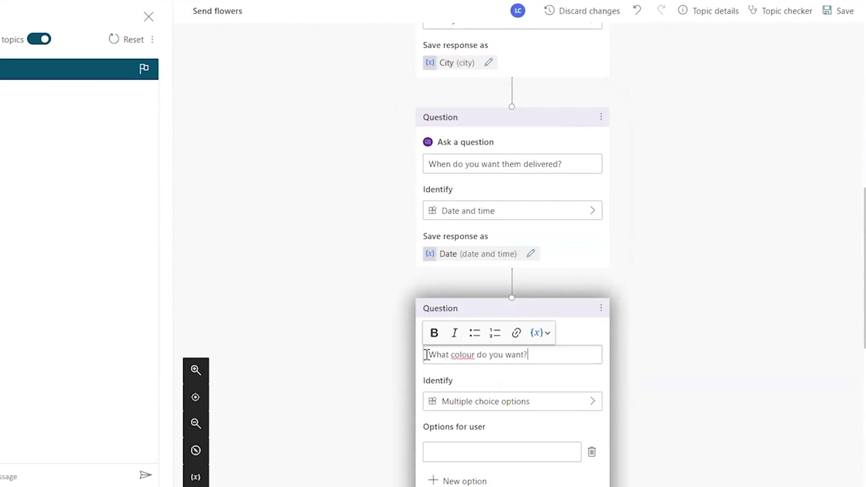
- Set the colour question to identify the prebuilt Color entity
left_click(453, 401)
scroll(635, 450, "down", 1)
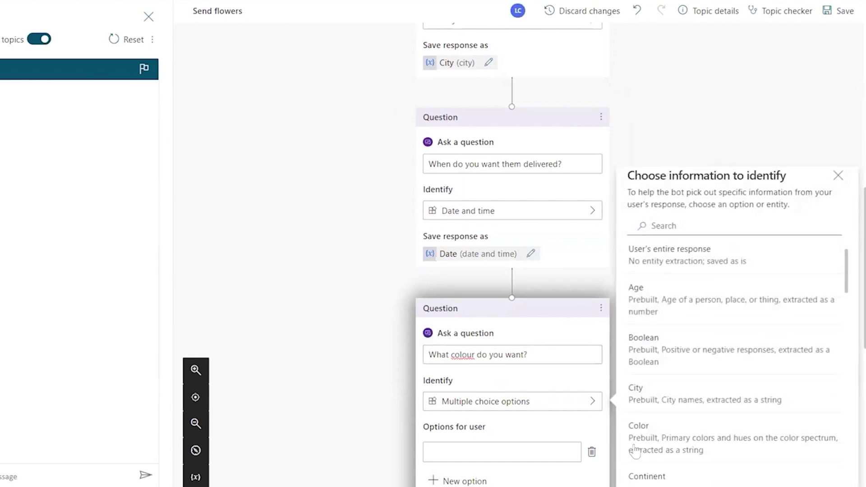
left_click(636, 417)
- Rename the variable that stores the colour question's response as Colour
scroll(344, 299, "down", 3)
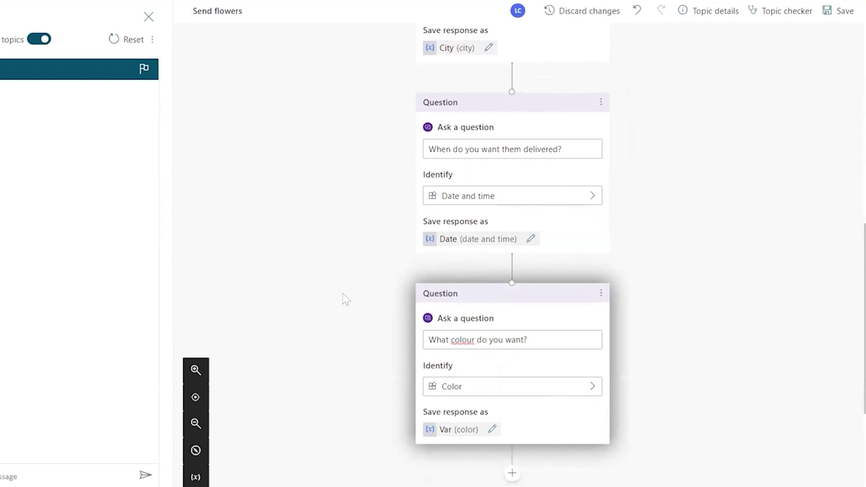
left_click(491, 335)
left_click(654, 86)
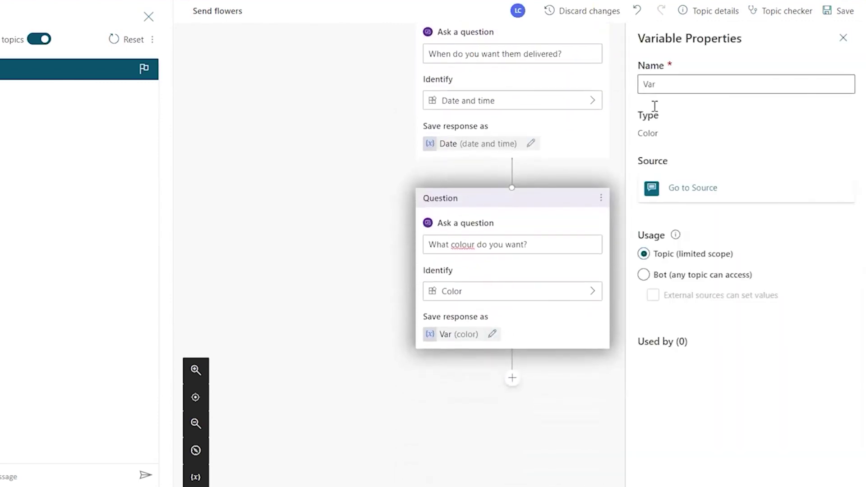
key("ctrl+a")
type("Colour")
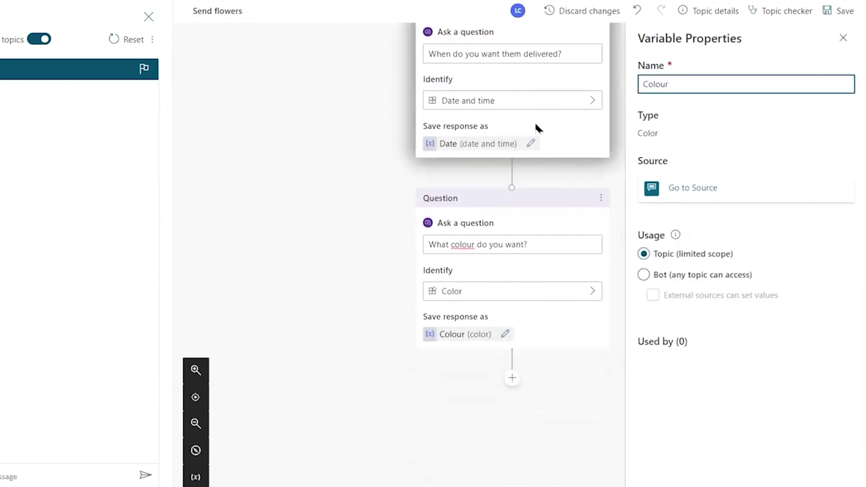
left_click(842, 38)
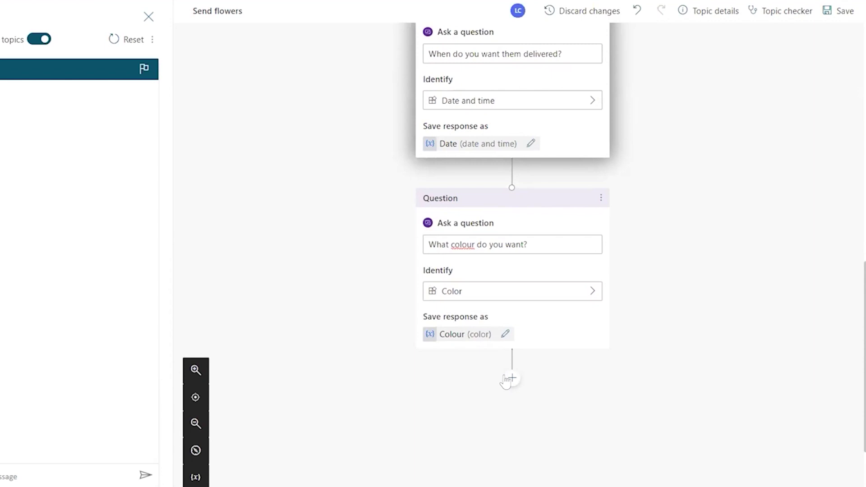
- Add a question after the colour question that asks "How much do you want to spend?"
left_click(511, 378)
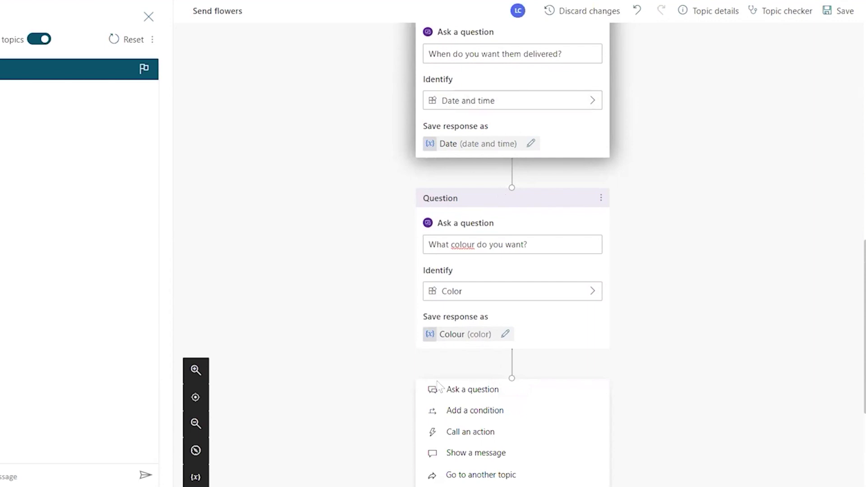
left_click(472, 389)
type("Ho")
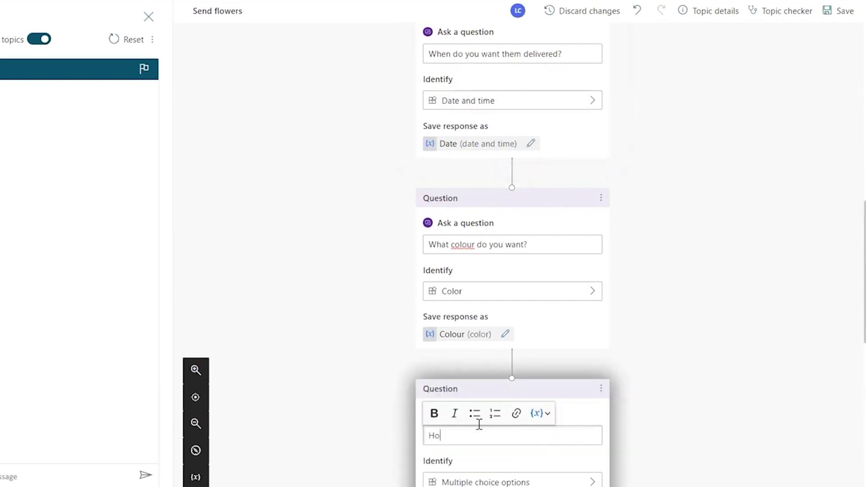
type("w much do you want to spend?")
- Set the spending question to identify the prebuilt Money entity
scroll(675, 382, "down", 2)
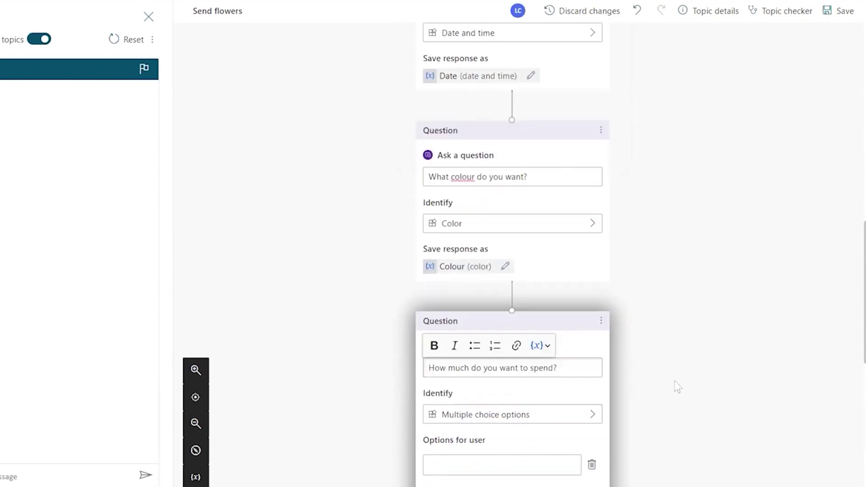
scroll(675, 383, "down", 1)
left_click(579, 359)
scroll(721, 346, "down", 9)
scroll(717, 345, "down", 1)
left_click(640, 370)
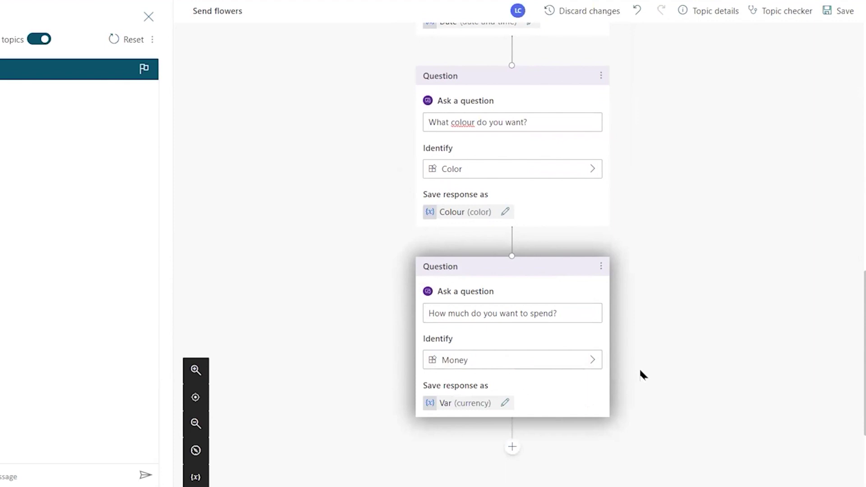
- Rename the variable that stores the spending question's response as Money and save the topic
left_click(492, 401)
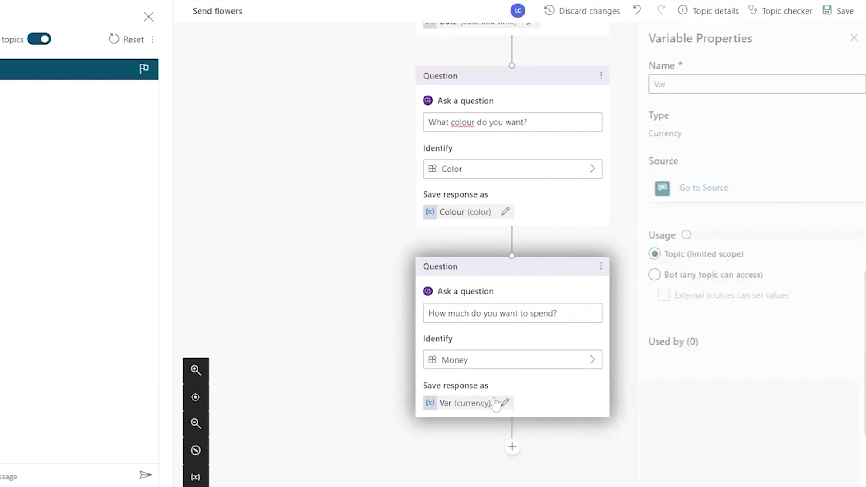
type("MOnd")
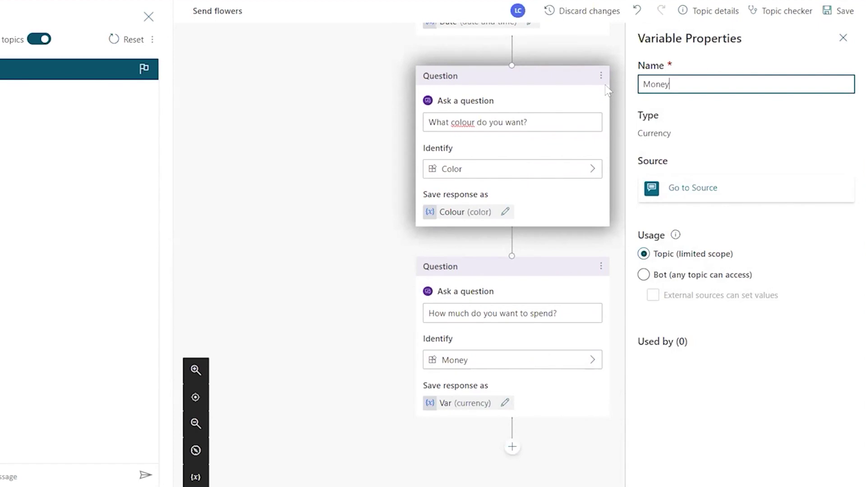
left_click(843, 38)
left_click(840, 11)
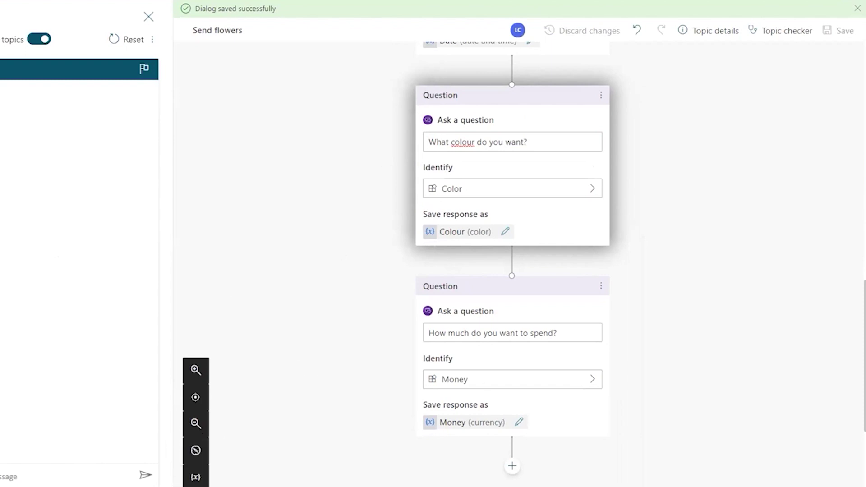
- Display the topic variable values on the authoring canvas
left_click(198, 477)
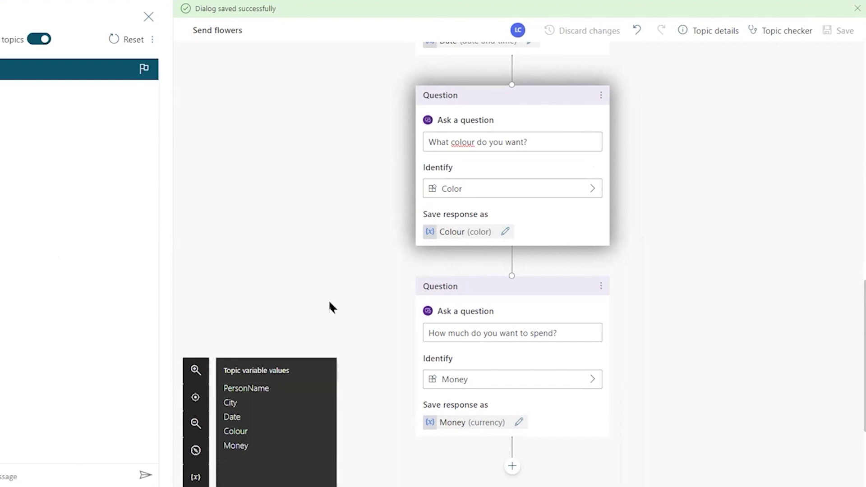
left_click(195, 479)
left_click(194, 478)
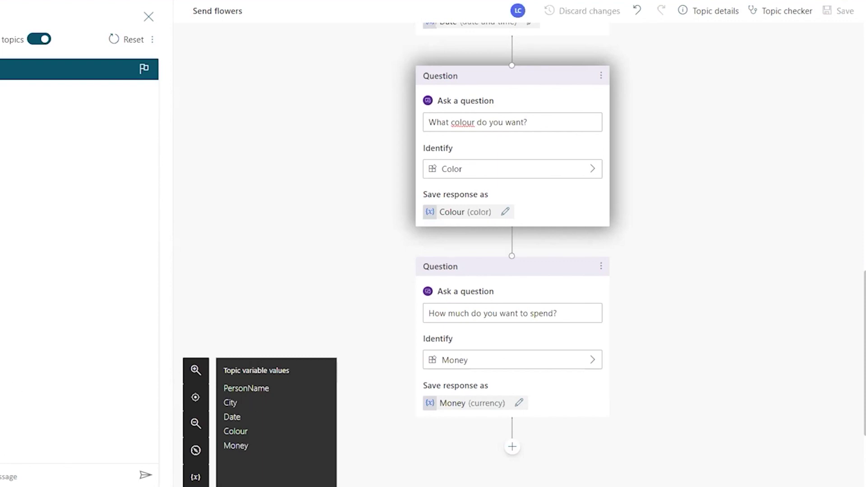
- Start testing the topic by sending "send flowers" to the test bot
left_click(66, 451)
type("send flowers")
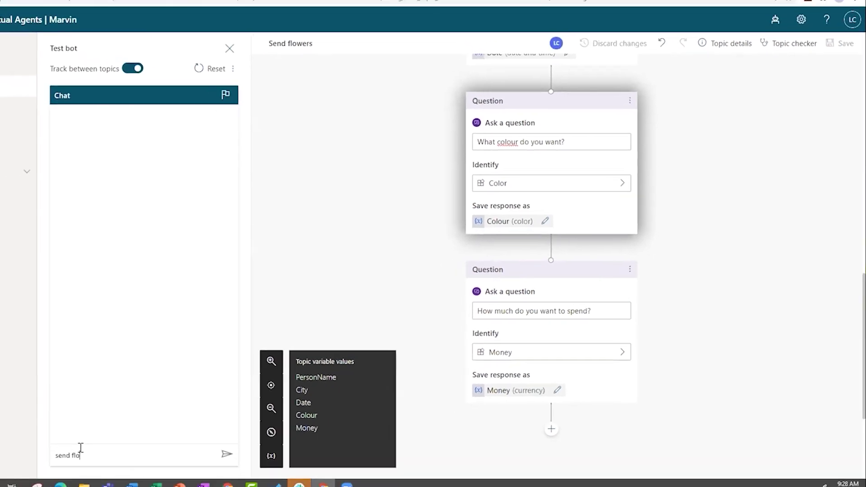
key("Return")
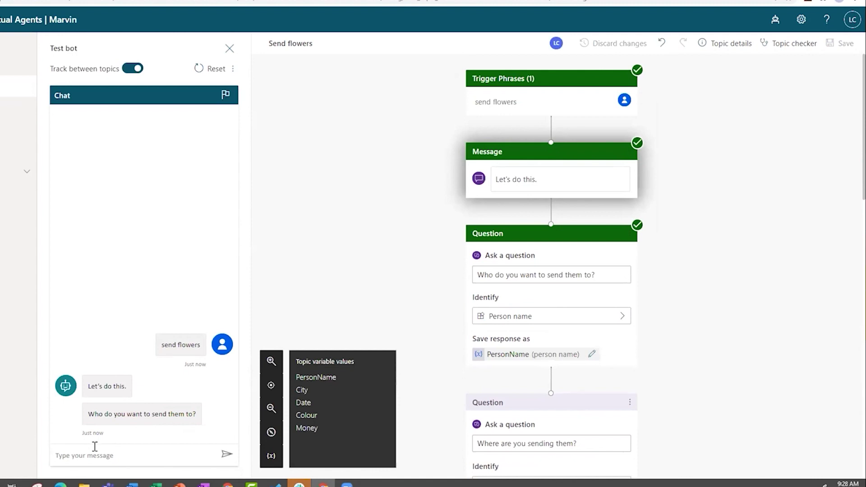
- Answer the test bot's recipient question with "Redmond", and answer it again with the recipient's first name
type("Redmond")
key("Return")
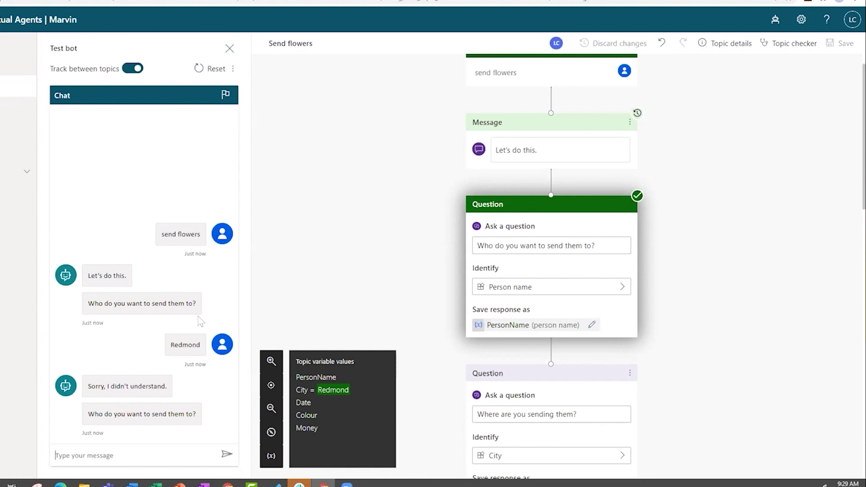
type("Jon")
left_click(224, 454)
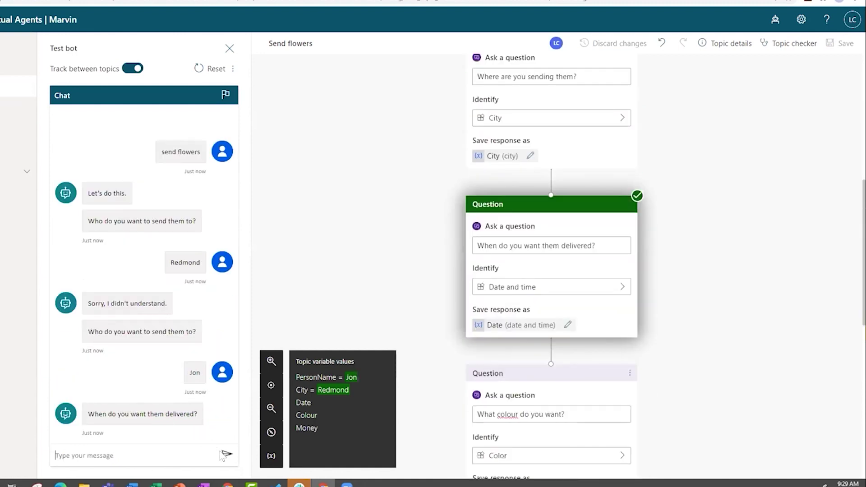
- Answer the test bot's delivery, colour and spending questions with "tomorrow", "red" and "$50"
type("tomorrow")
left_click(224, 455)
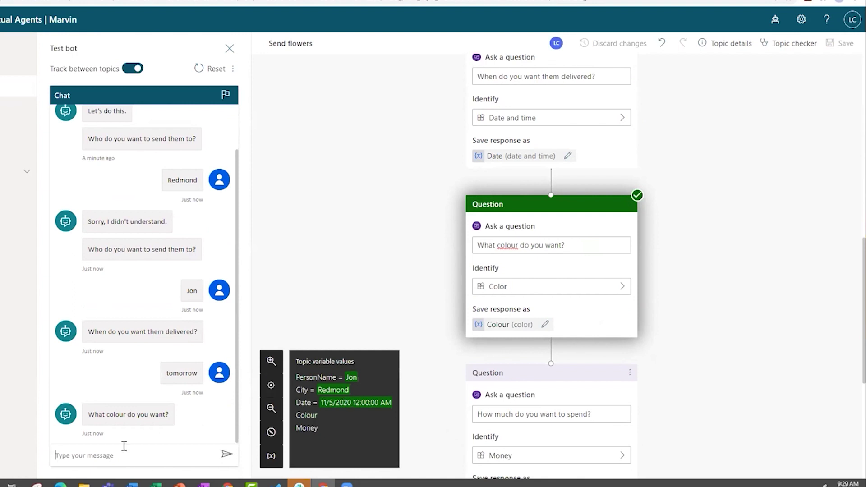
type("red")
key("Return")
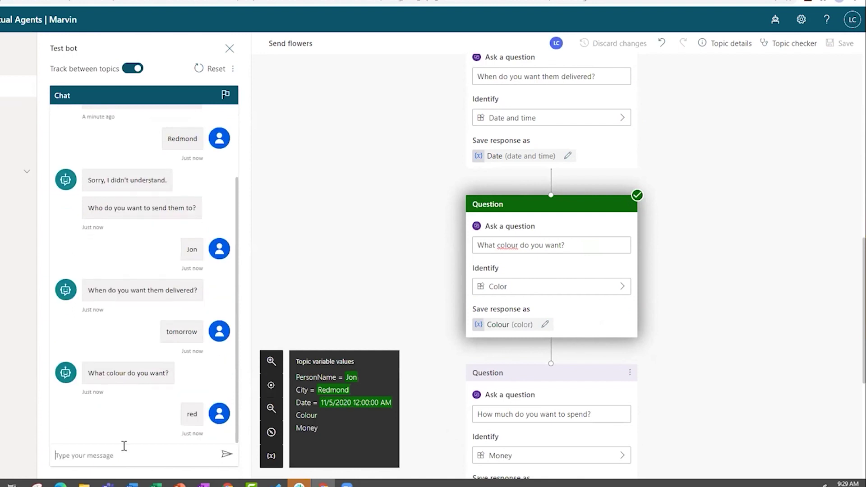
type("$50")
key("Return")
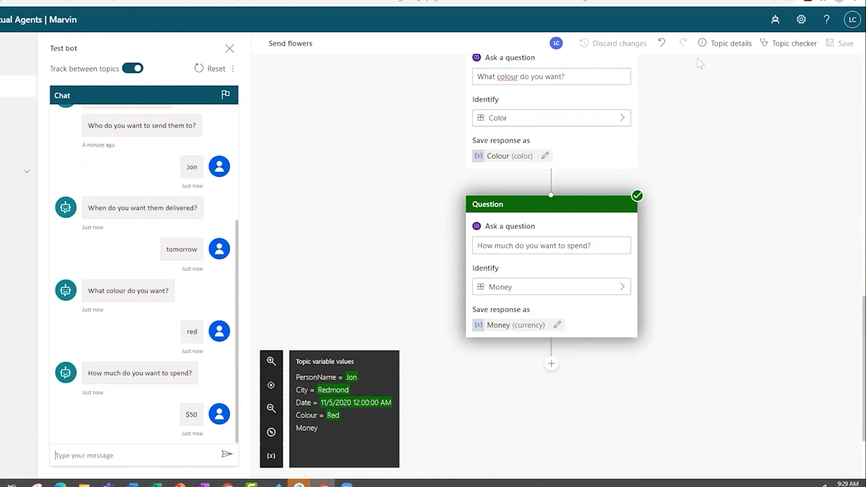
- Add a message below the spending question reading "Let's send flowers to {PersonName} in {City}", using the topic variables
left_click(550, 364)
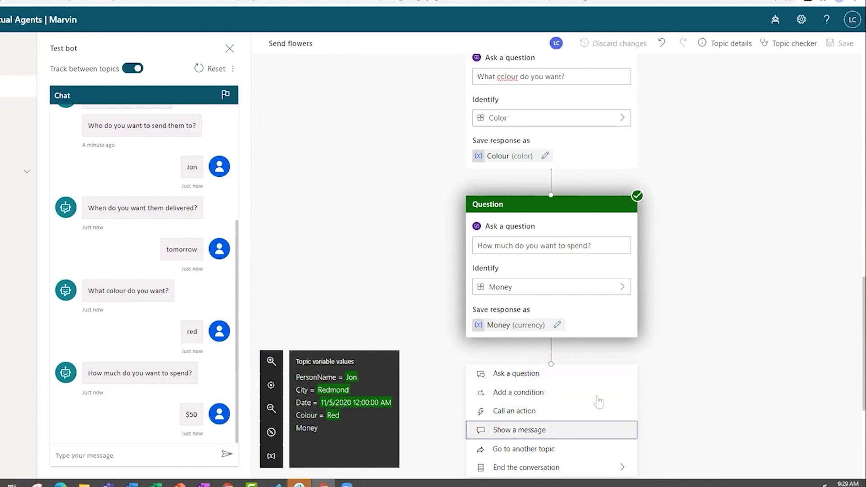
left_click(595, 430)
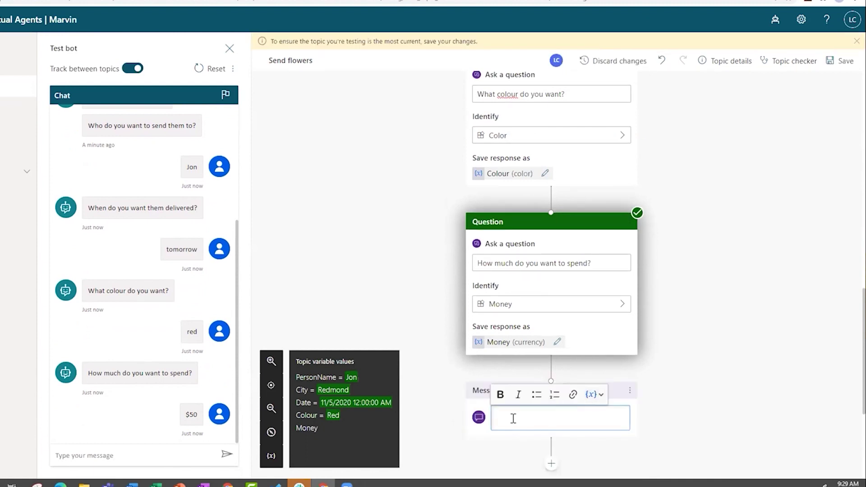
type("Let's")
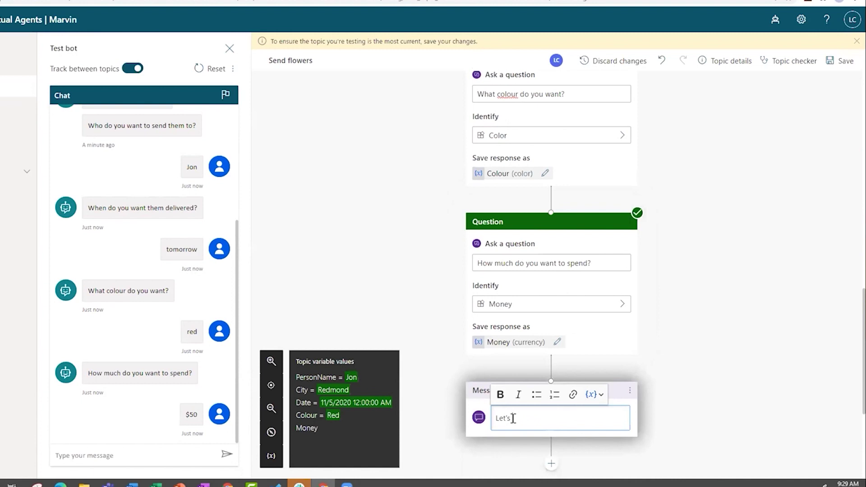
type(" send flowers to")
left_click(594, 394)
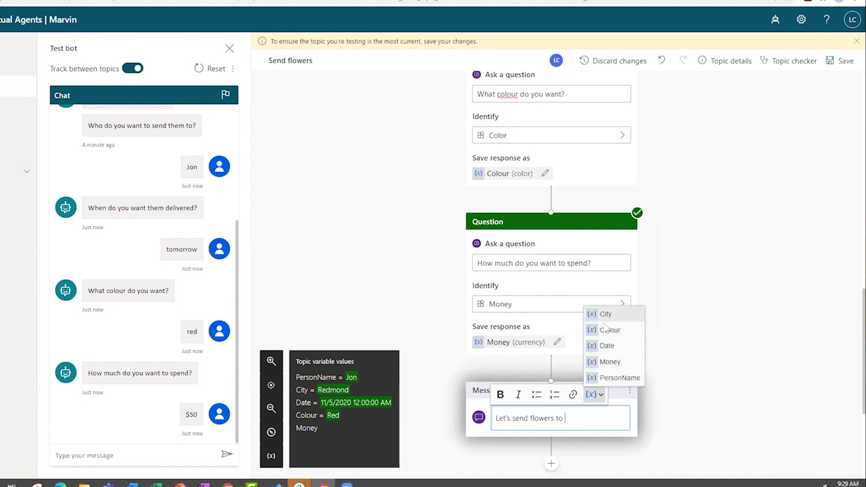
left_click(607, 377)
type("in")
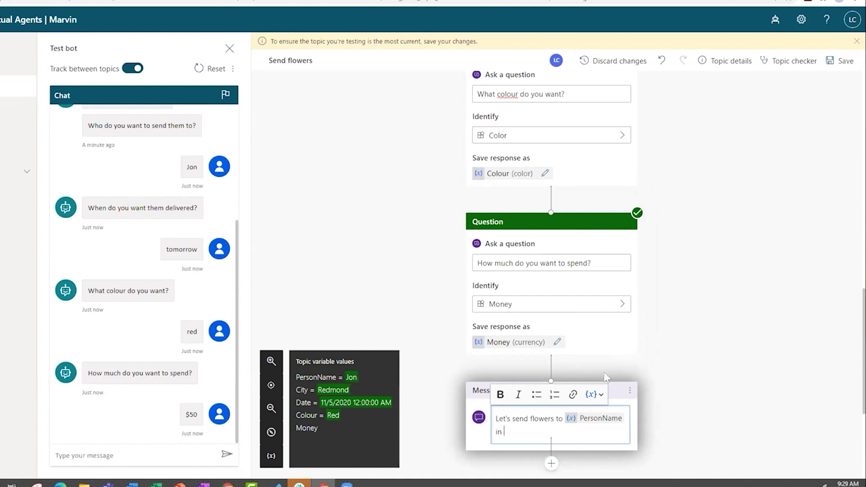
left_click(595, 394)
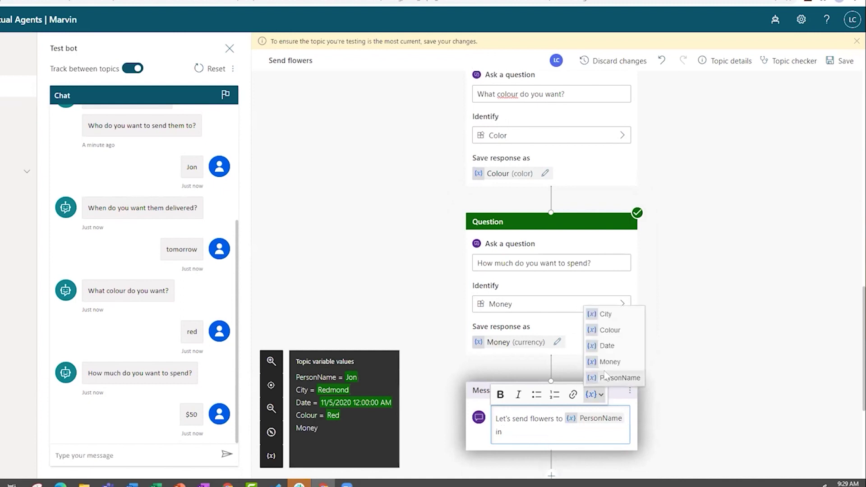
left_click(605, 314)
key("BackSpace")
key("BackSpace")
key("BackSpace")
key("BackSpace")
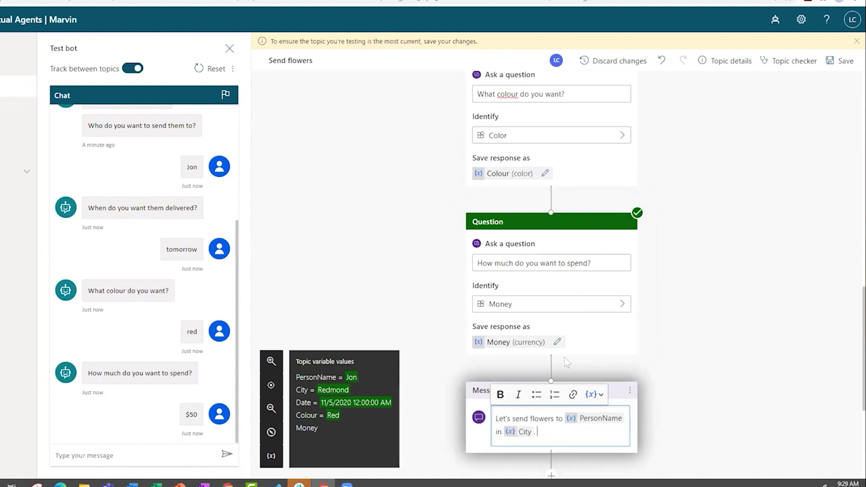
- Insert the Colour variable before "flowers" in the message
left_click(594, 395)
left_click(599, 315)
left_click(595, 394)
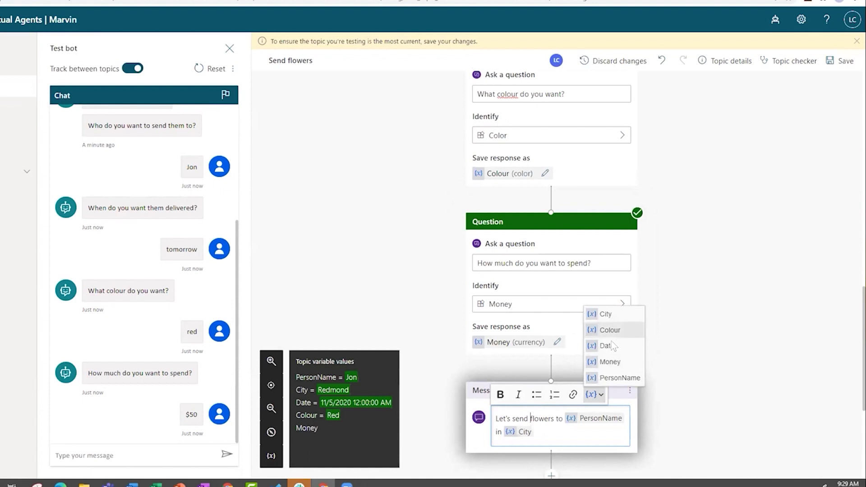
left_click(604, 331)
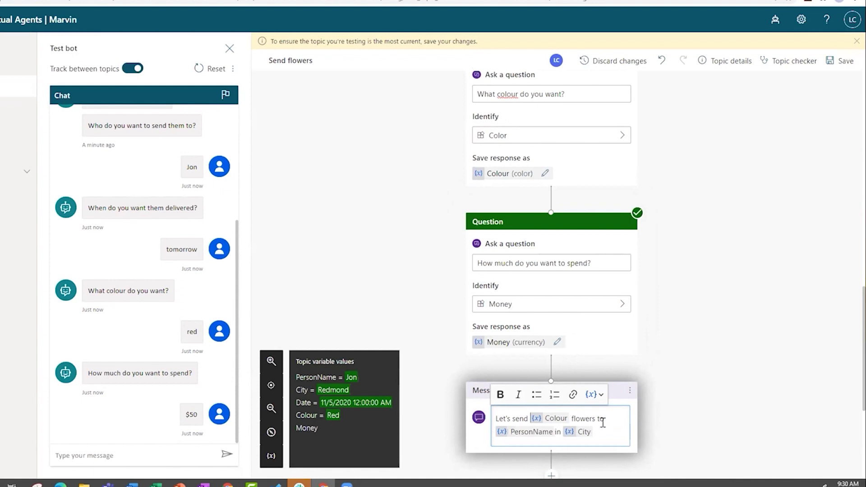
- Append ". They will cost" followed by the Money variable to the end of the message
key("shift+Right")
key("Left")
key("Down")
key("End")
type(". They will cost")
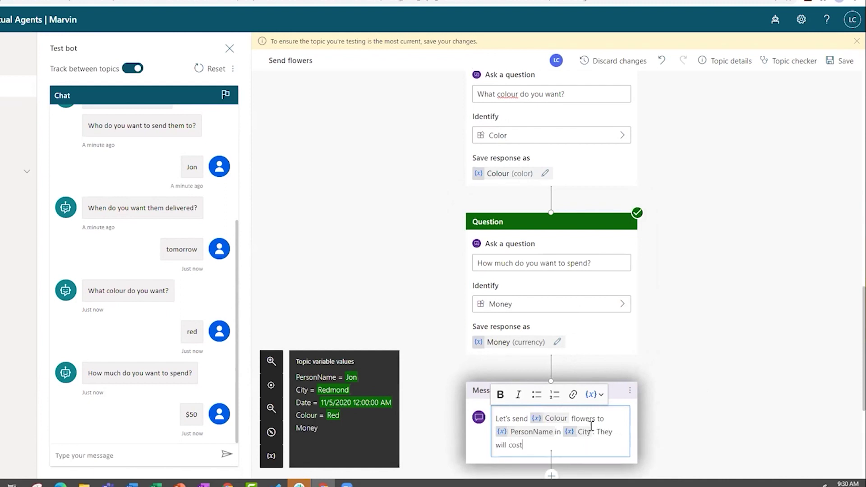
left_click(595, 395)
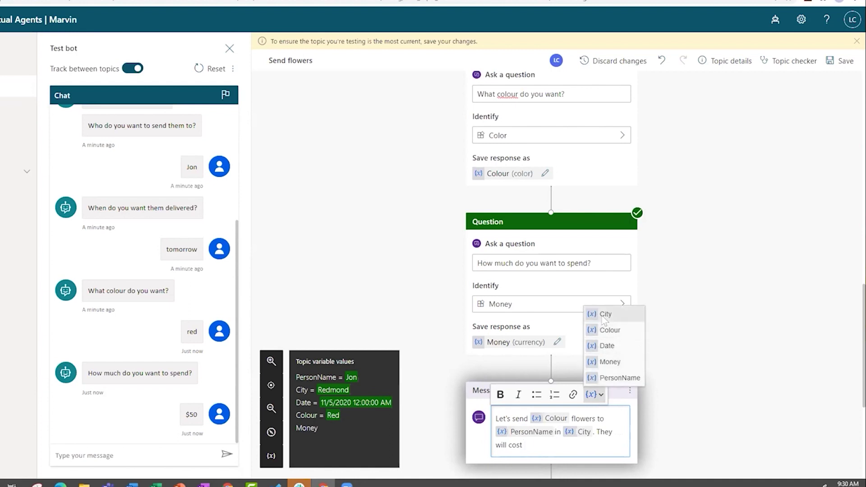
left_click(601, 361)
- Finish the message with "and will be delivered", the Date variable and a full stop, and save the topic
type("and will")
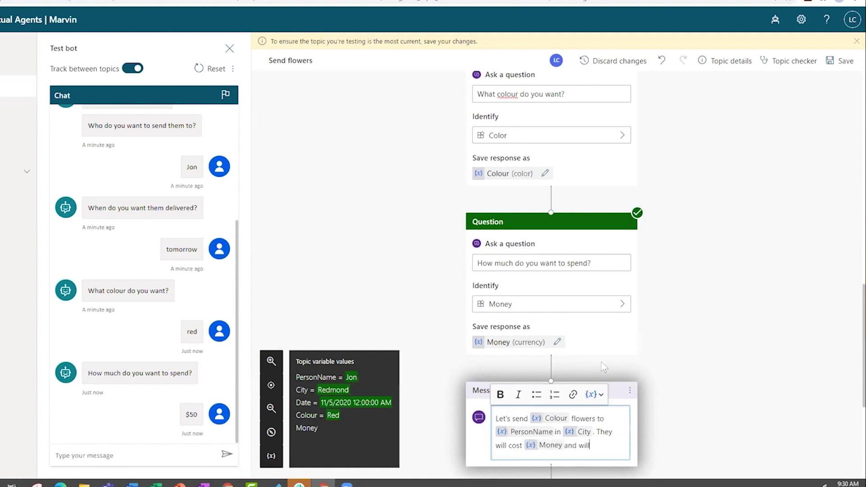
type(" be delivered")
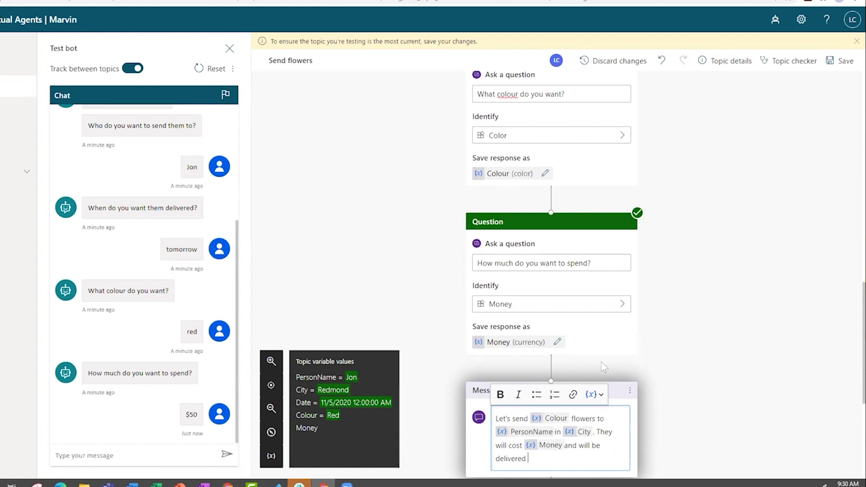
left_click(596, 394)
left_click(606, 346)
type("/")
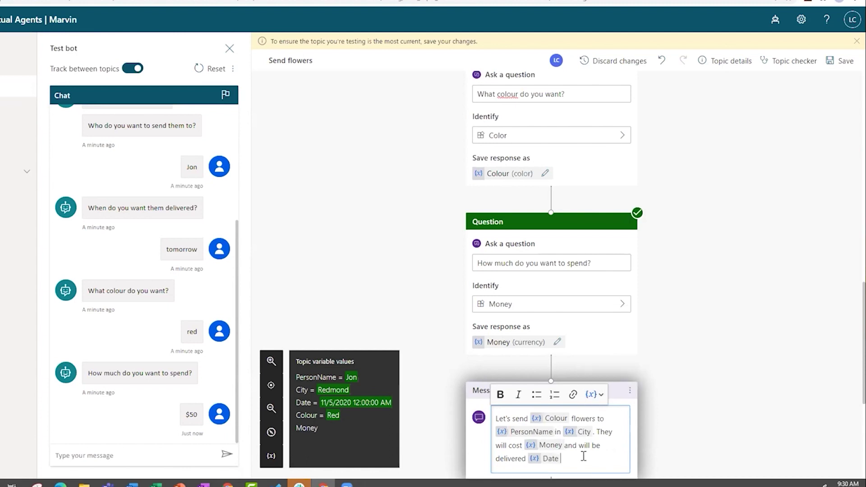
key("BackSpace")
type(".")
left_click(832, 66)
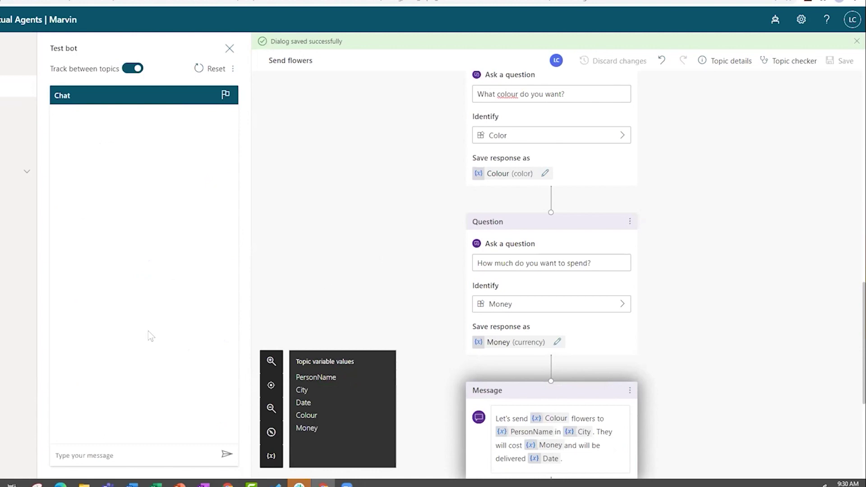
- Retest the topic with "send flowers", answering with the recipient's first name and "He lives in Redmond" as the city reply
left_click(101, 449)
type("send flowers")
key("Return")
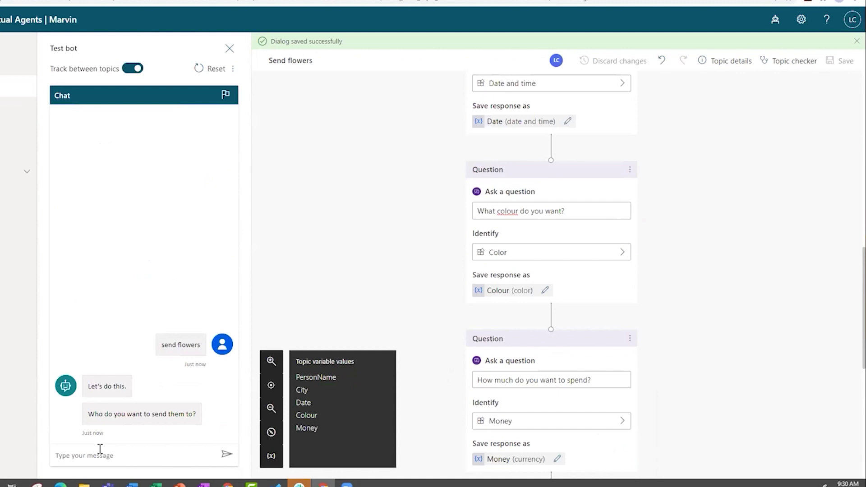
type("Jon")
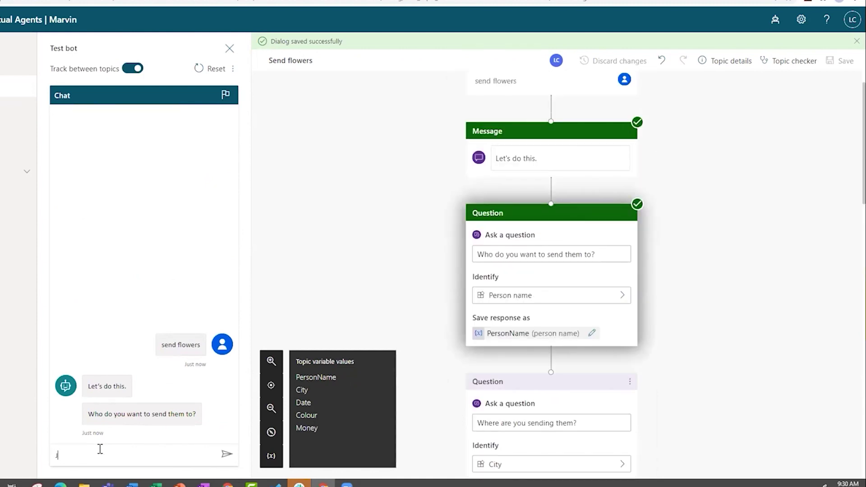
key("Return")
type("He lives in Redmond")
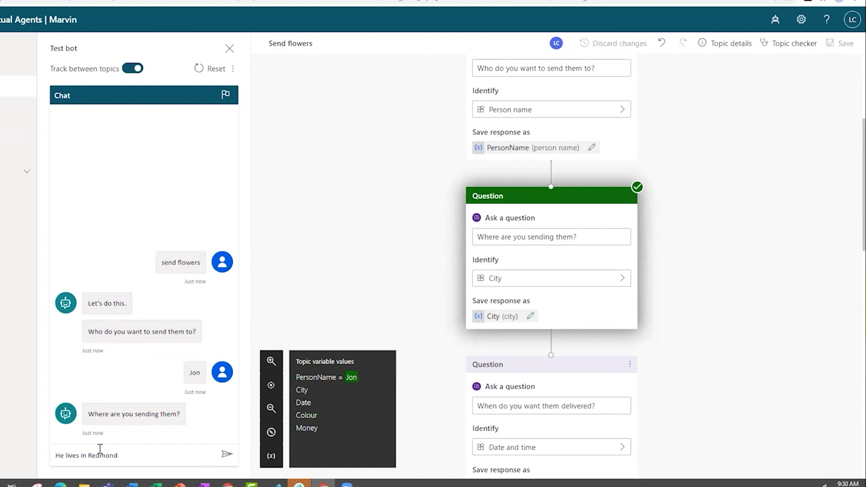
key("Return")
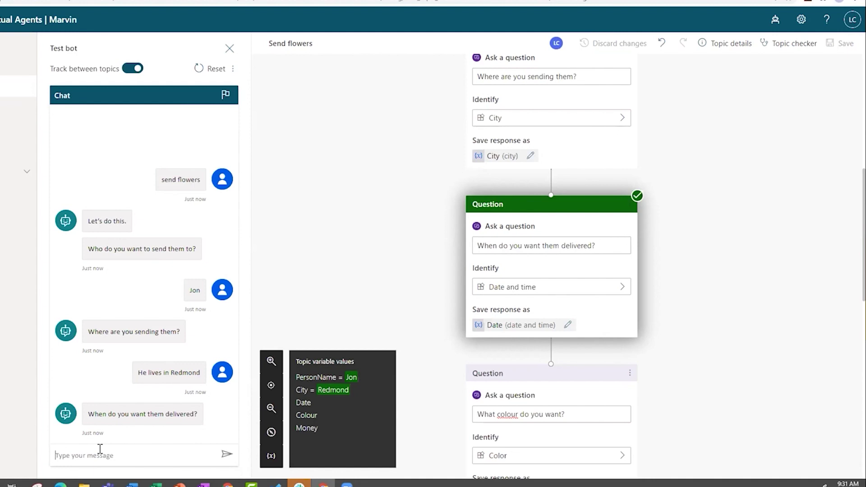
- Answer the remaining test bot questions with "11/11/2020", "His favourite colour is violet" and "fifty"
type("11/11/2020")
key("Return")
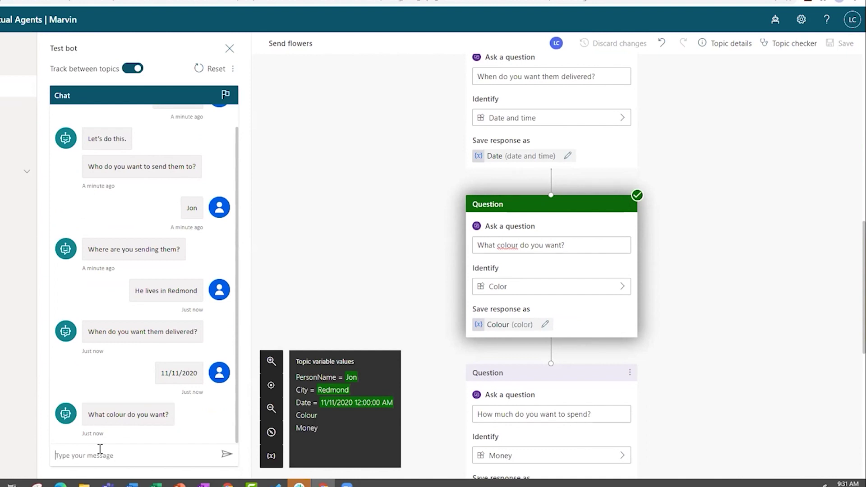
type("His favourite")
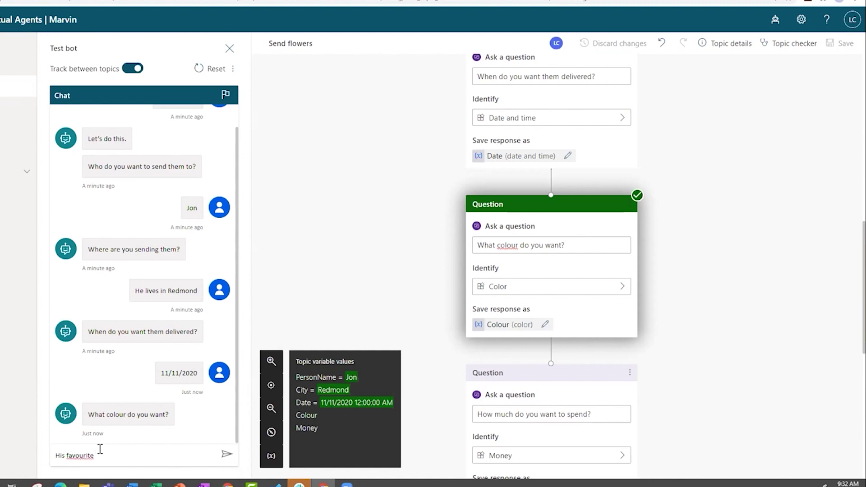
type(" colour is violet")
key("Return")
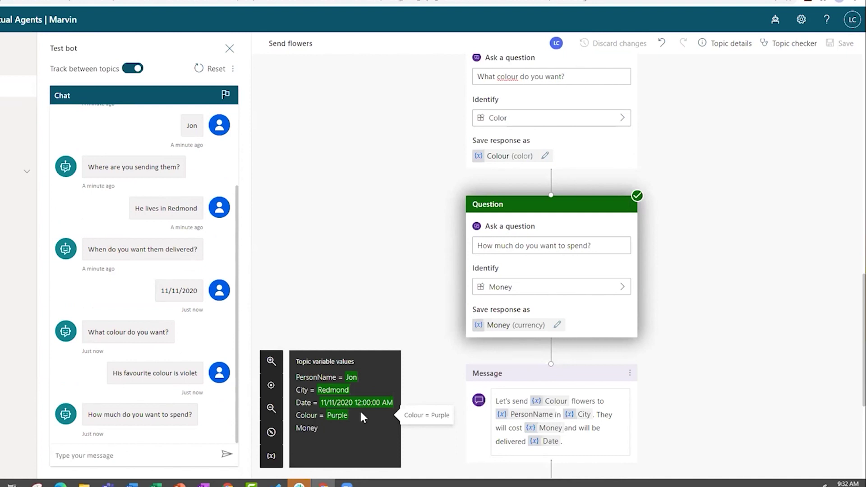
type("fifty")
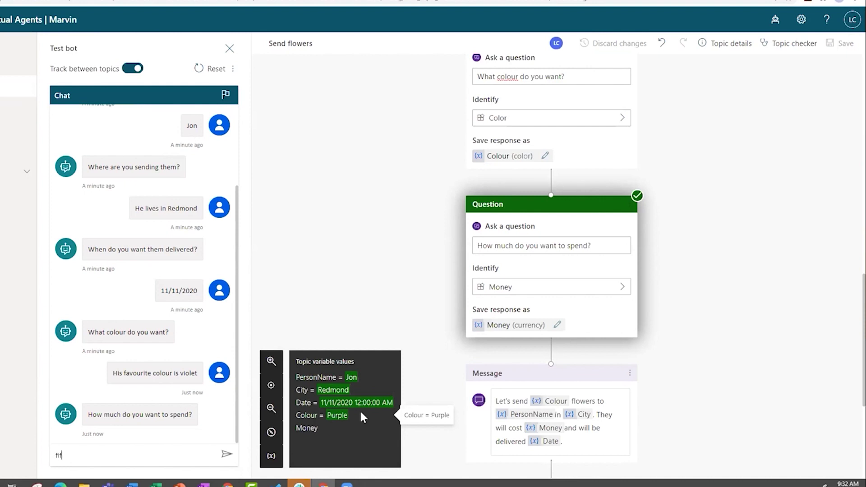
key("Return")
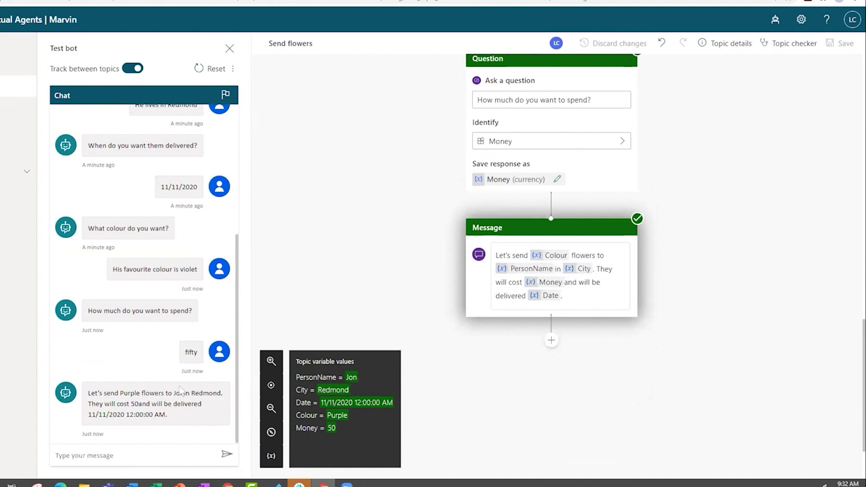
- Reset the test conversation and trigger the topic again with "send flowers"
left_click(208, 70)
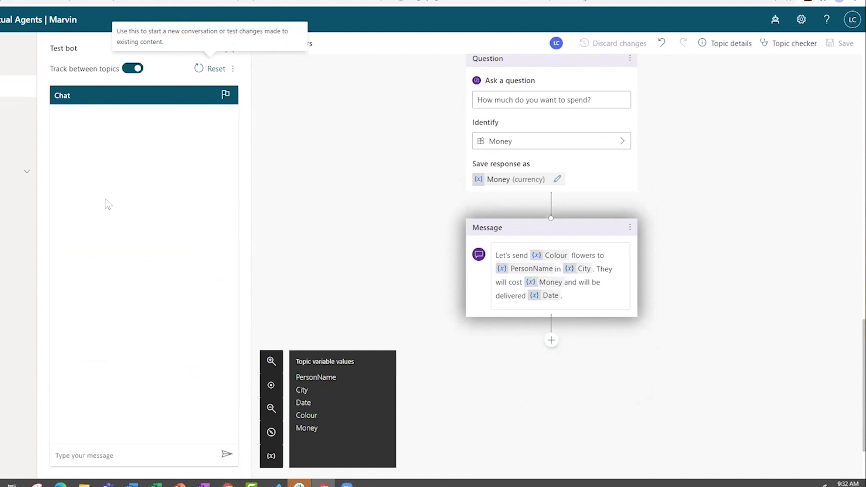
left_click(88, 454)
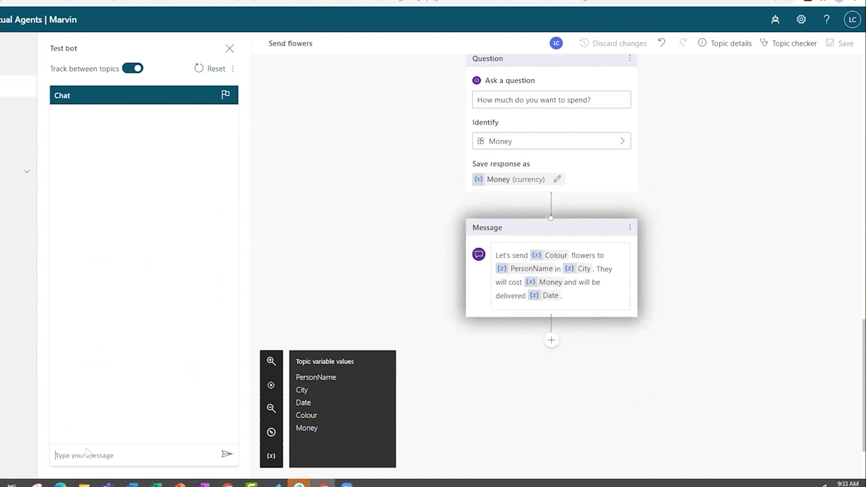
type("send flowers")
key("Return")
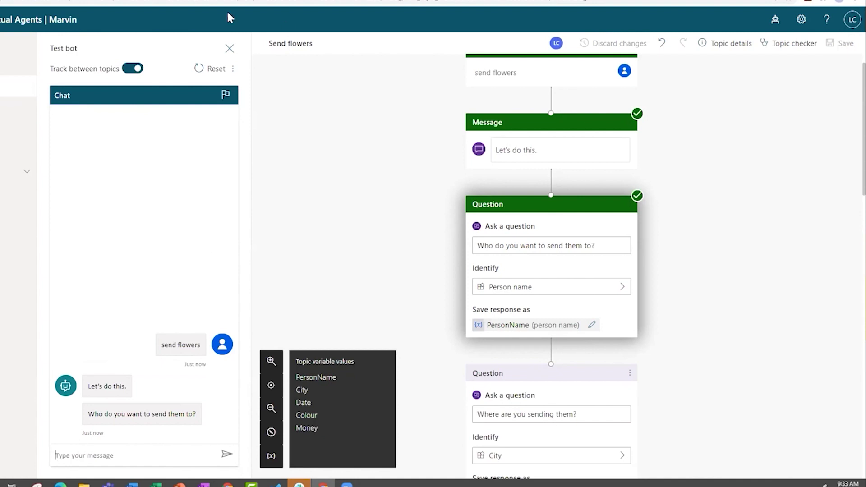
- Reset the test conversation and ask in one sentence to send flowers to a recipient, by first name, in Redmond
left_click(203, 71)
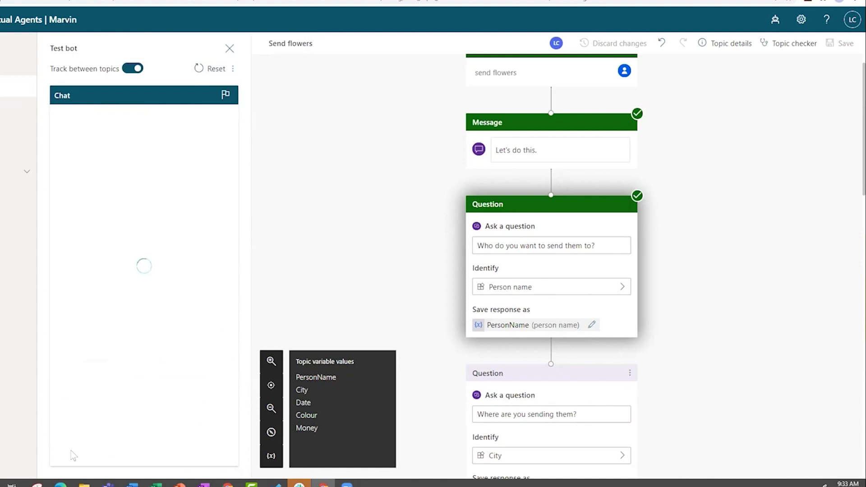
type("I w")
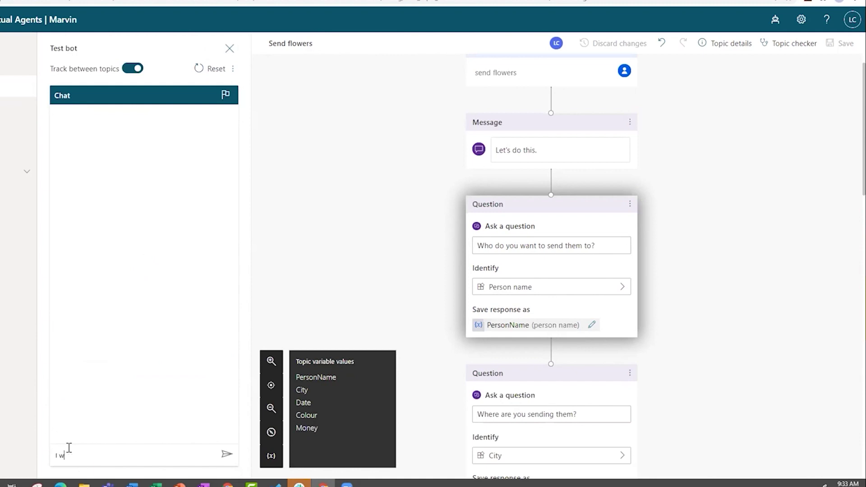
type("ant to send flowers to Jon in RE")
key("BackSpace")
type("e")
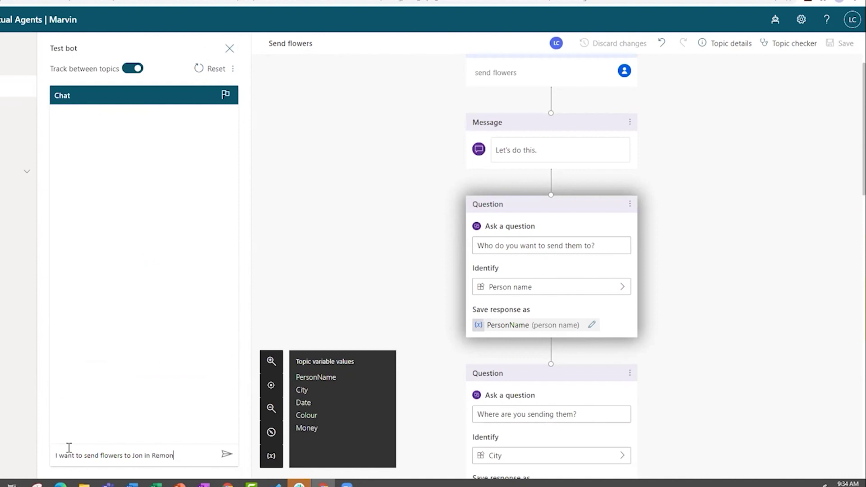
type("dmond")
key("Return")
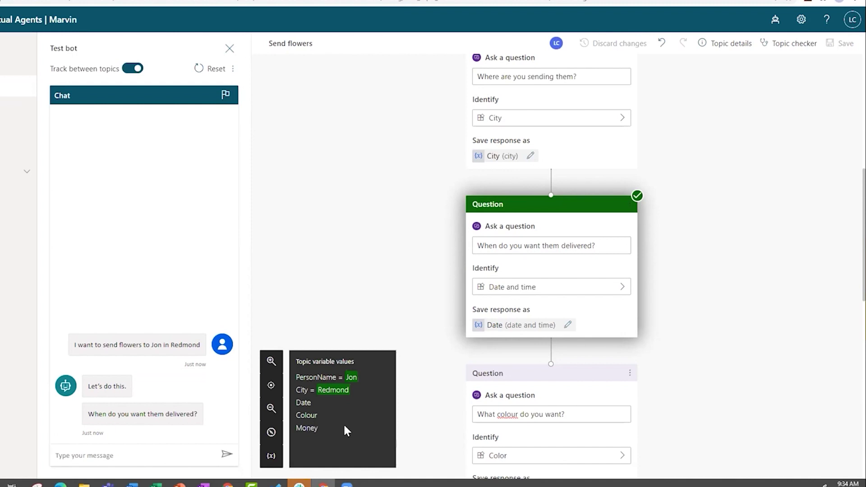
- Continue the test conversation with the replies "tomorrow", "$50" and "red"
type("tomorrow")
key("Return")
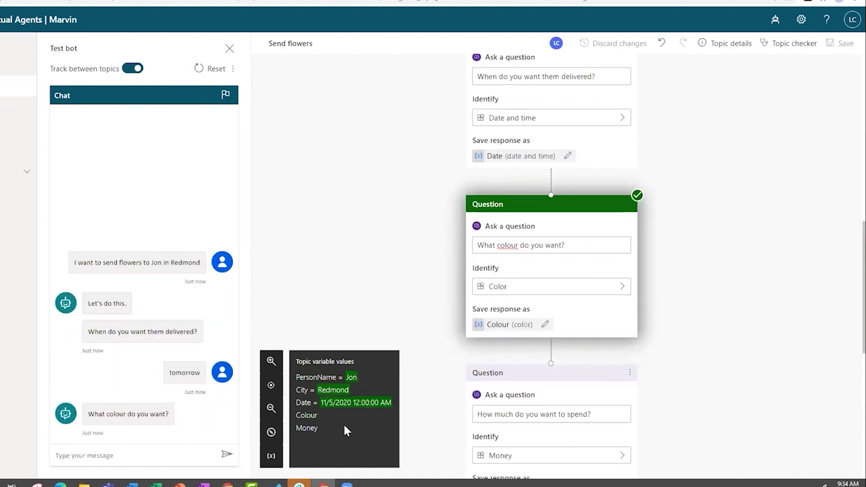
type("$50")
key("Return")
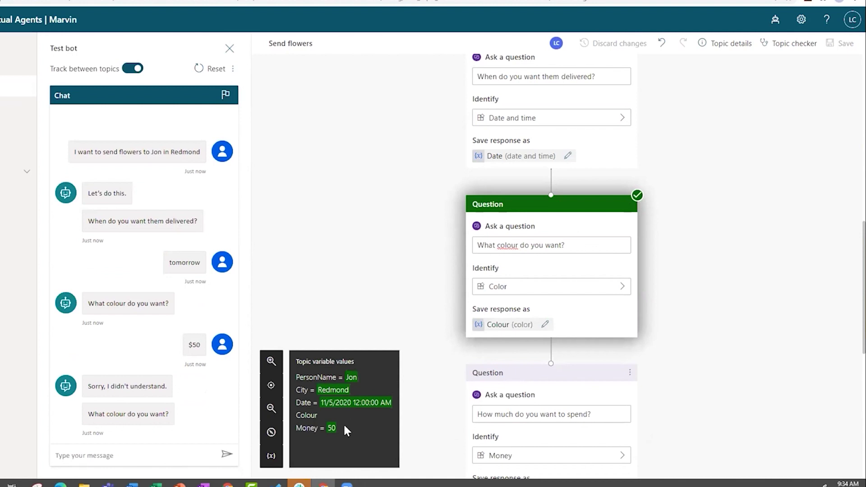
type("red")
key("Return")
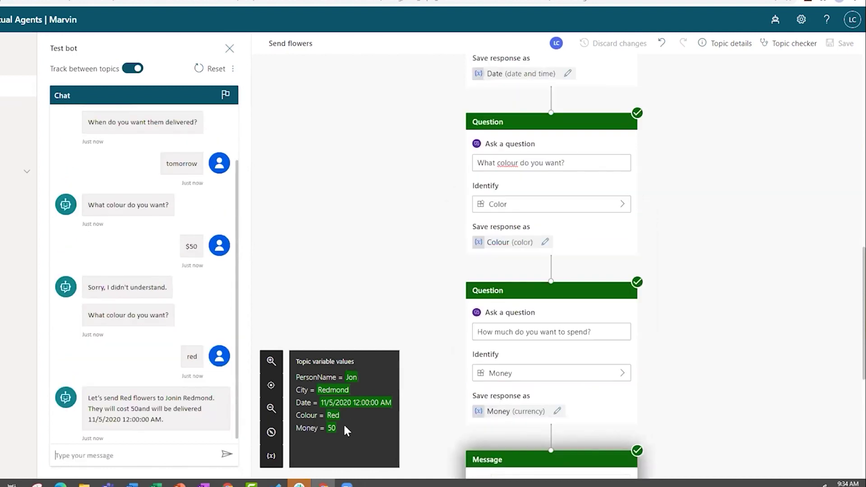
- Reset the test conversation and send the bot "i want to send orange flowers"
left_click(212, 70)
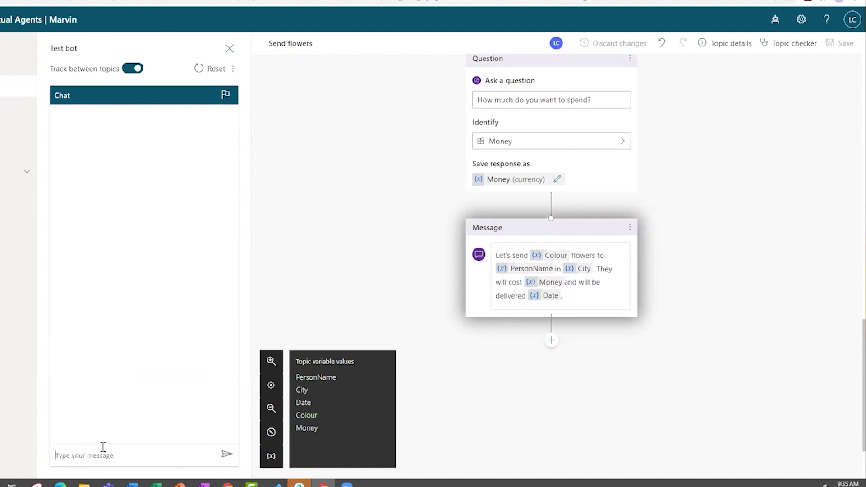
type("i want to send orange flowers")
key("Return")
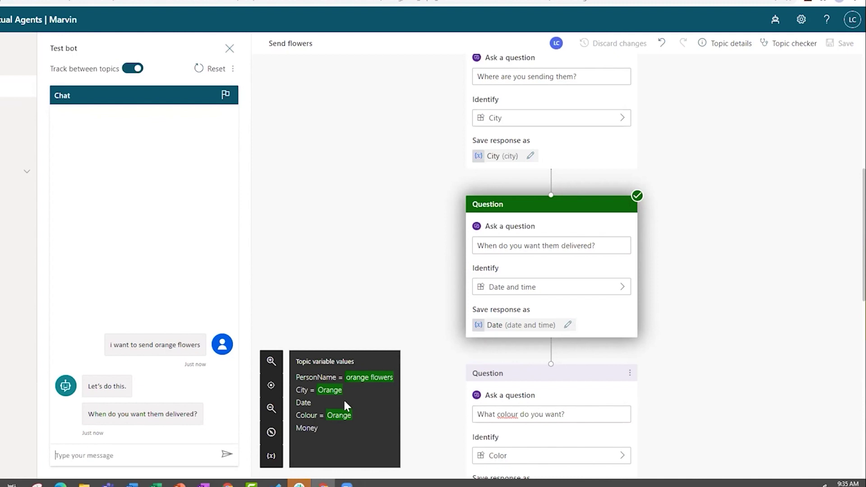
- Reset the test conversation and send the bot "I have $50 and i want to send red flowers"
left_click(202, 69)
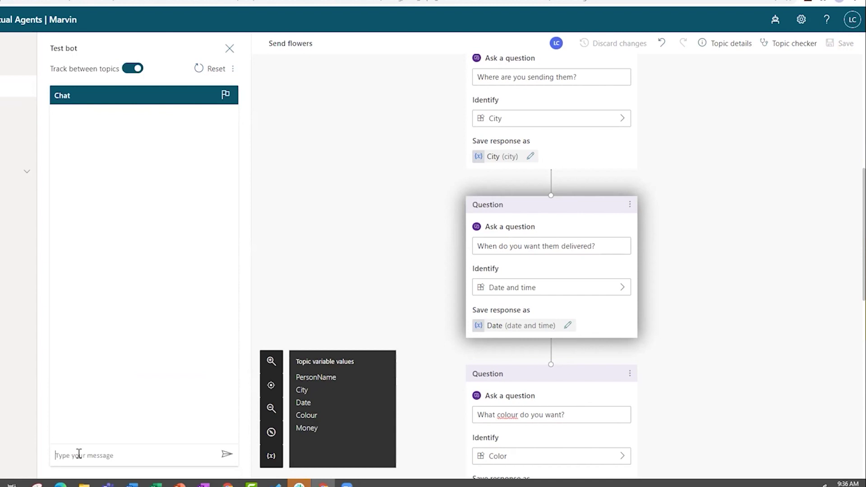
type("I have $50 and i want to send flowers")
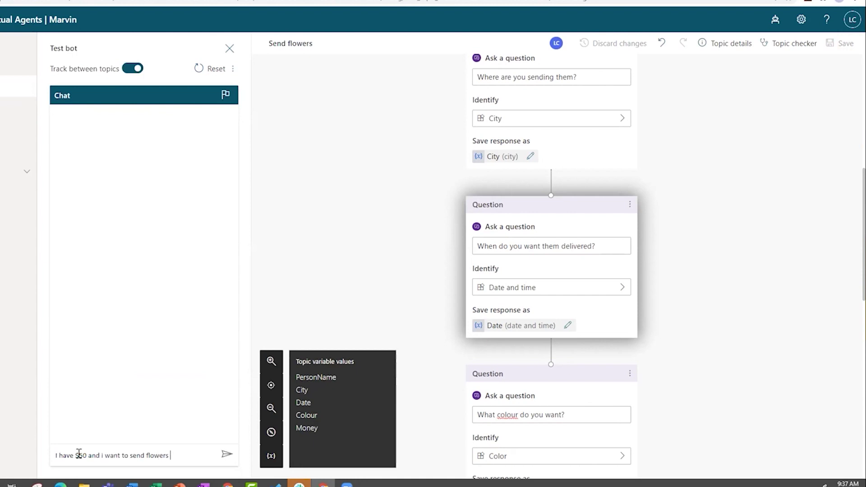
key("BackSpace")
key("BackSpace")
key("BackSpace")
key("BackSpace")
key("BackSpace")
key("BackSpace")
key("BackSpace")
type("red flowers")
key("Return")
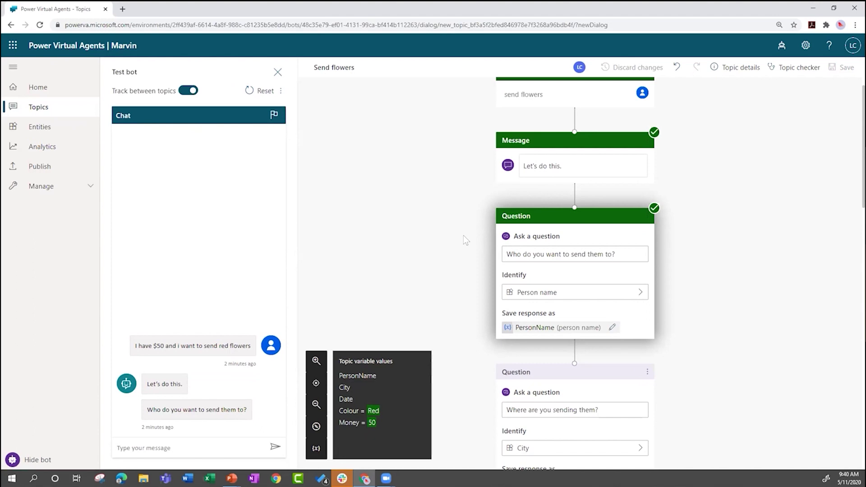
- Open the custom Flowers entity and add "Daffodils" to its list items
left_click(40, 127)
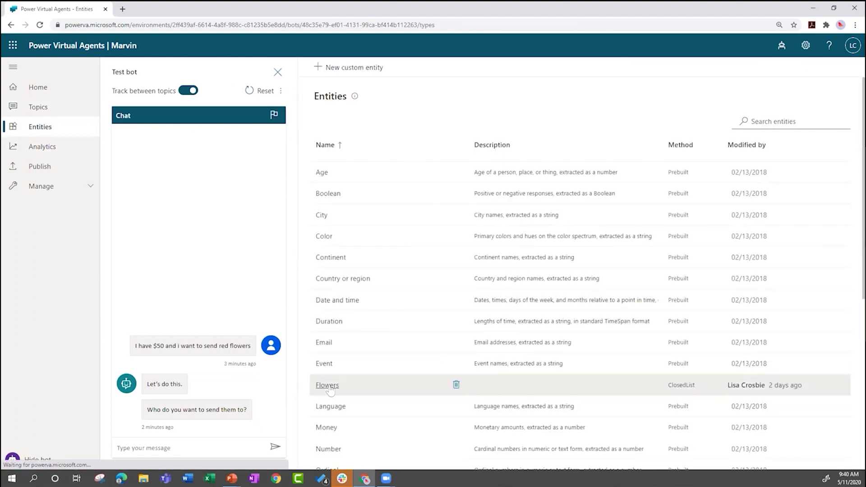
left_click(472, 381)
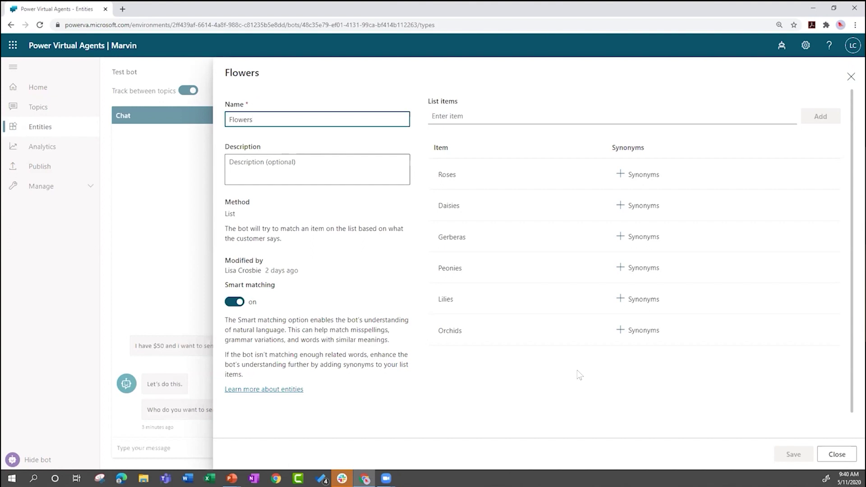
left_click(446, 108)
type("Daff")
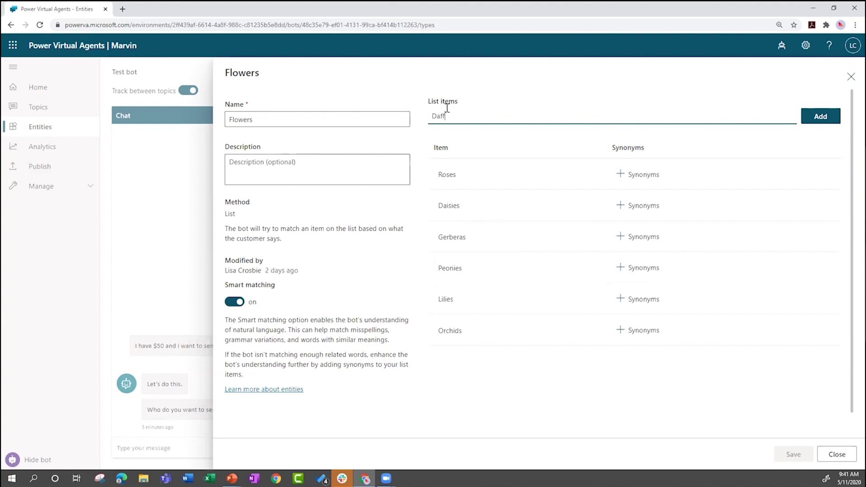
type("odils")
left_click(820, 116)
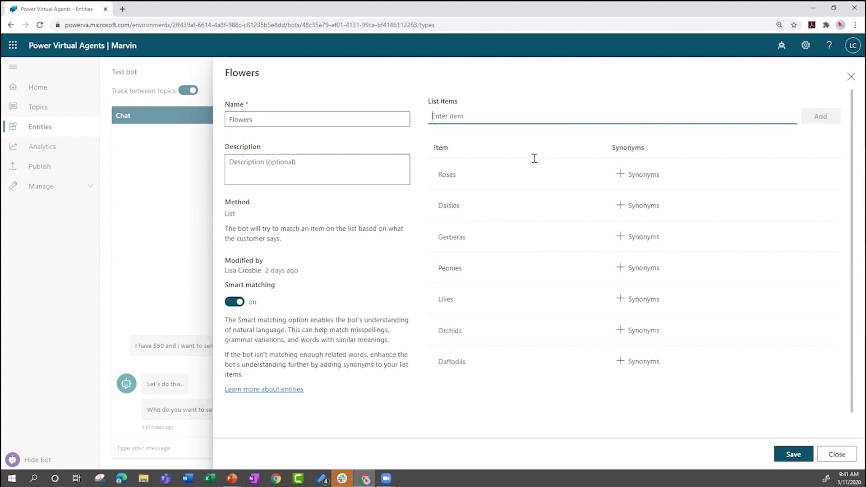
- Add "Jonquil" as a synonym of Daffodils, then save and close the Flowers entity
left_click(538, 374)
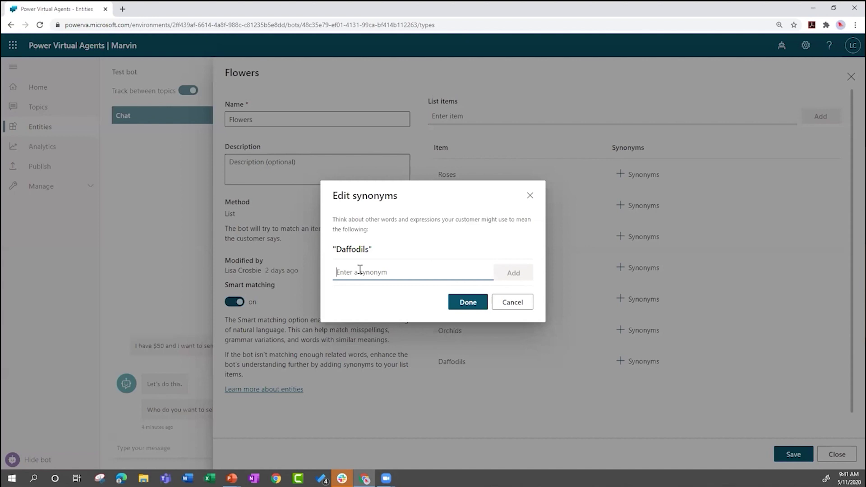
type("Jonquil")
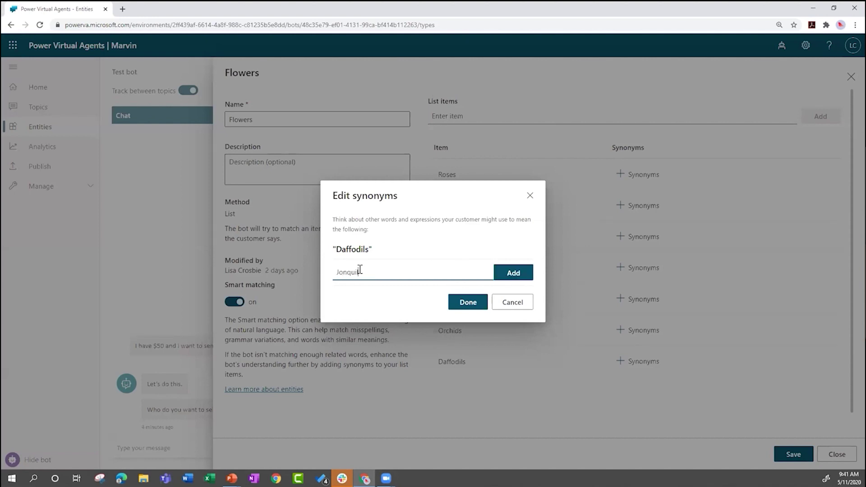
left_click(508, 275)
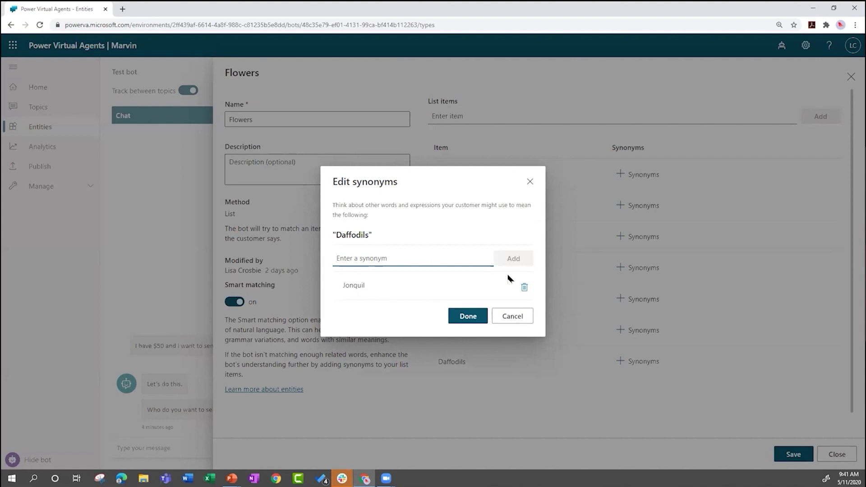
left_click(453, 317)
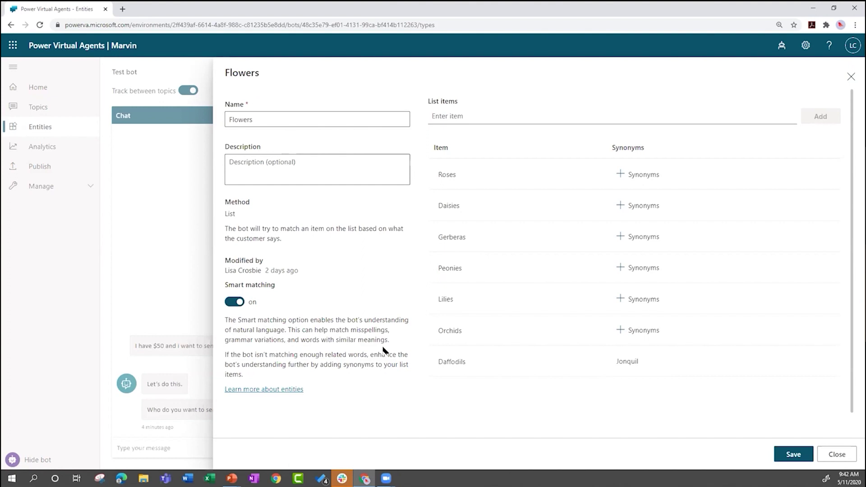
left_click(792, 455)
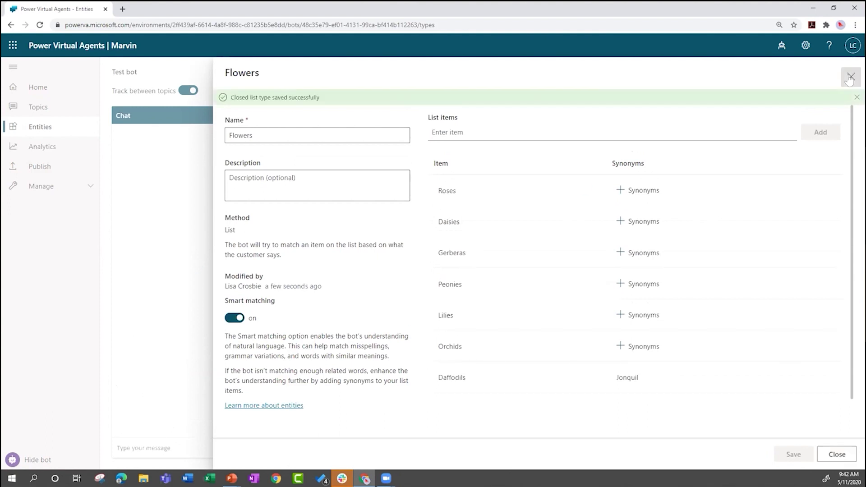
left_click(849, 78)
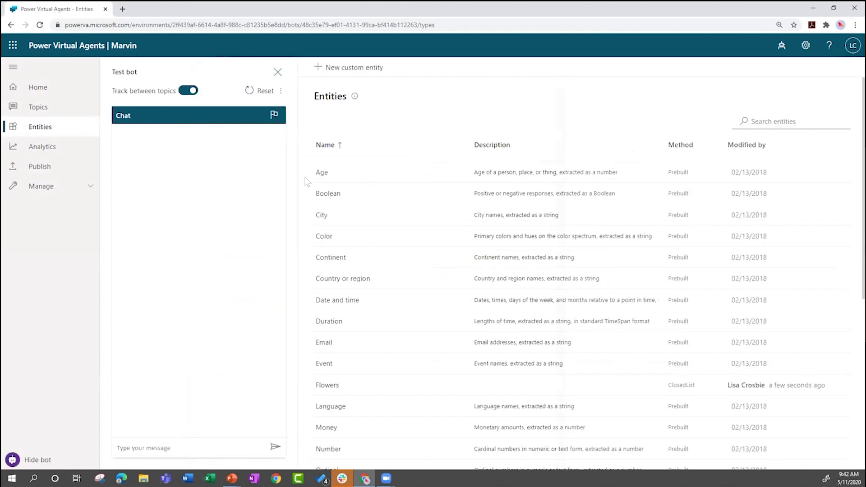
- In the Send flowers topic's authoring canvas, add the question "What kind of flowers?" after the "Let's do this." message
left_click(24, 103)
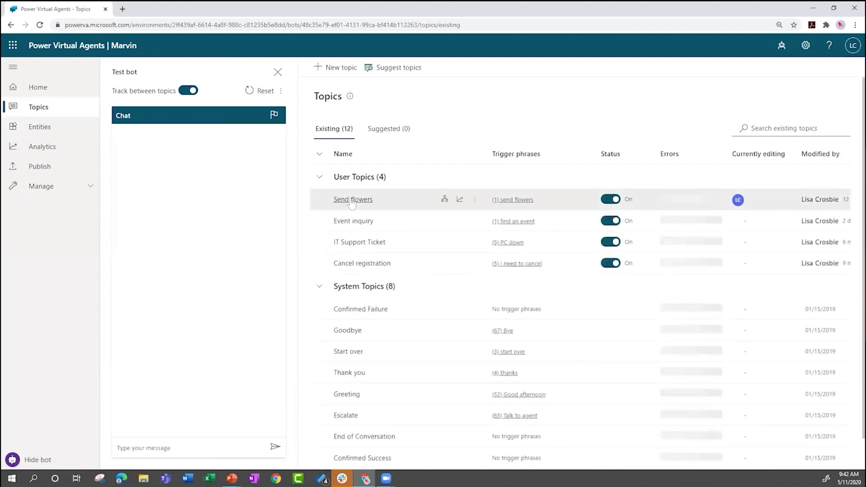
left_click(351, 200)
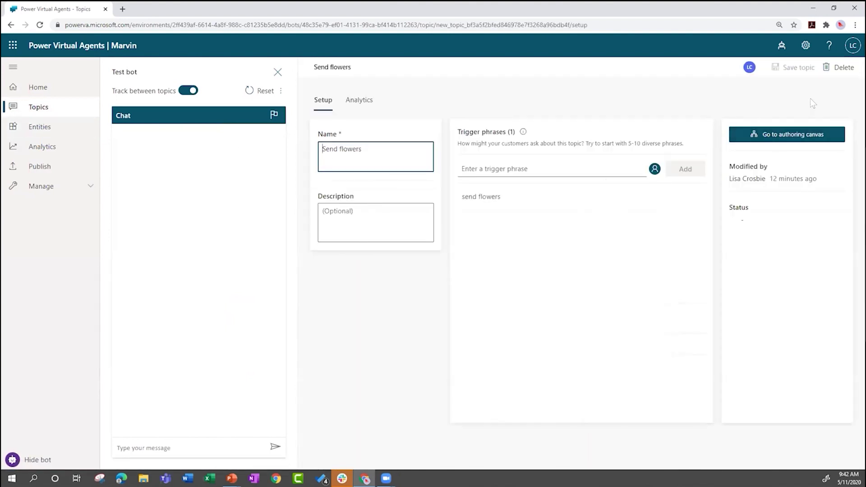
left_click(792, 136)
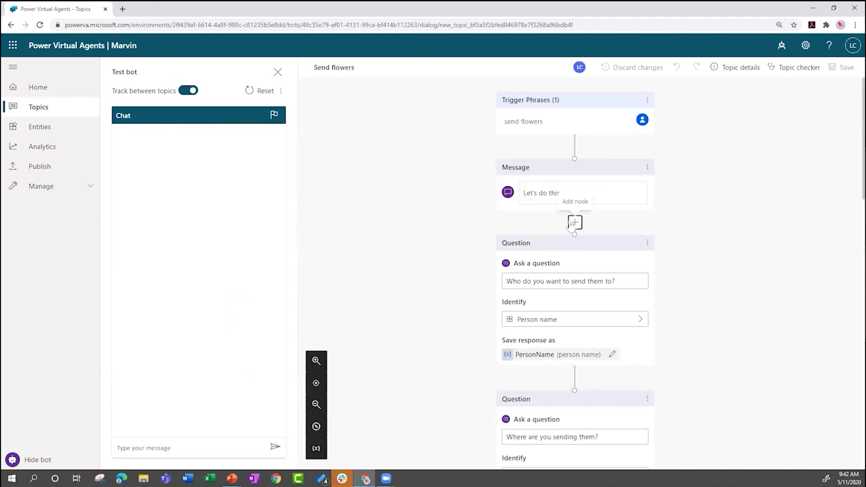
left_click(573, 222)
left_click(528, 247)
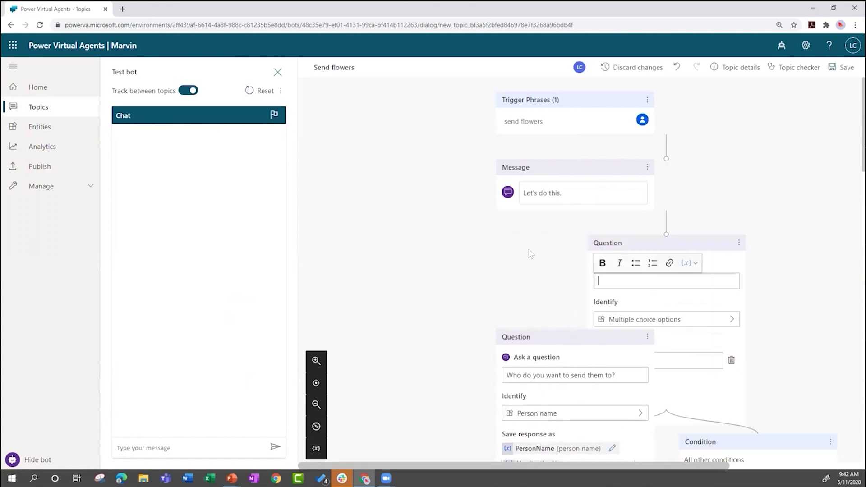
type("What kind of flowers?")
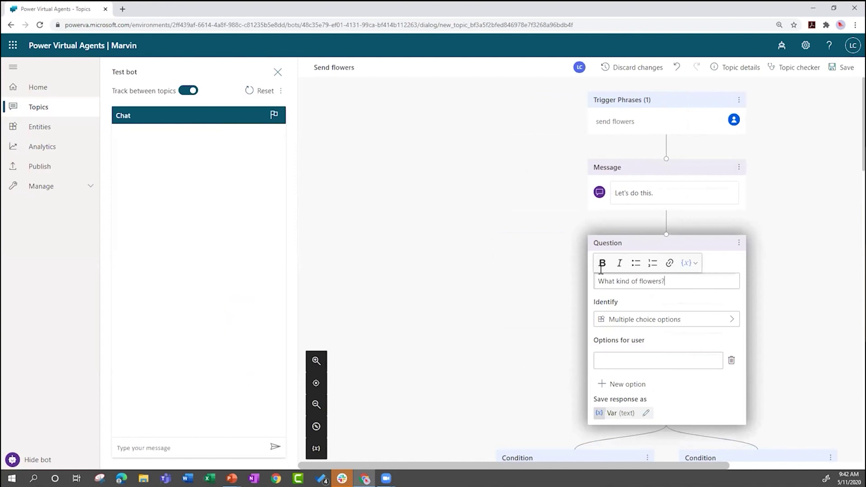
- Set the flower-type question to identify the Flowers entity
left_click(663, 321)
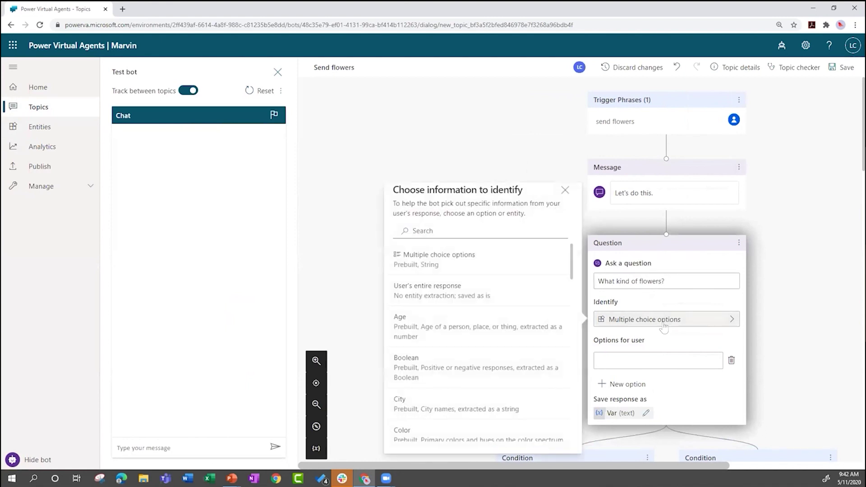
left_click(429, 229)
type("flow")
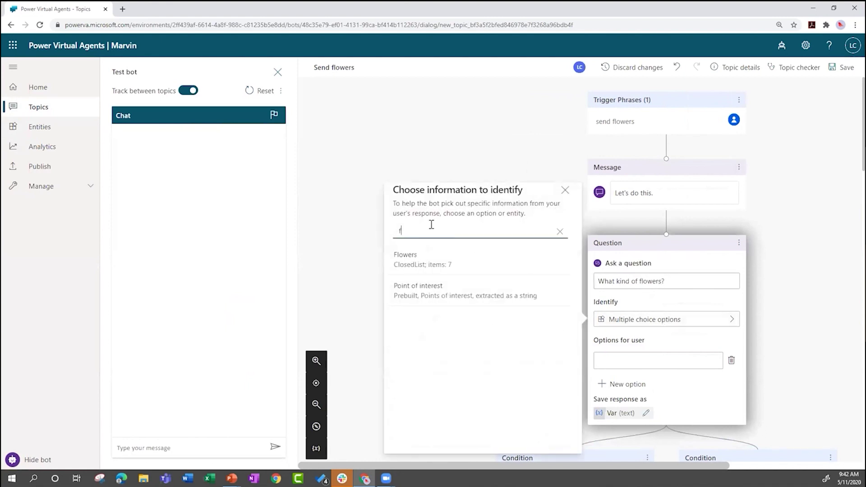
left_click(403, 260)
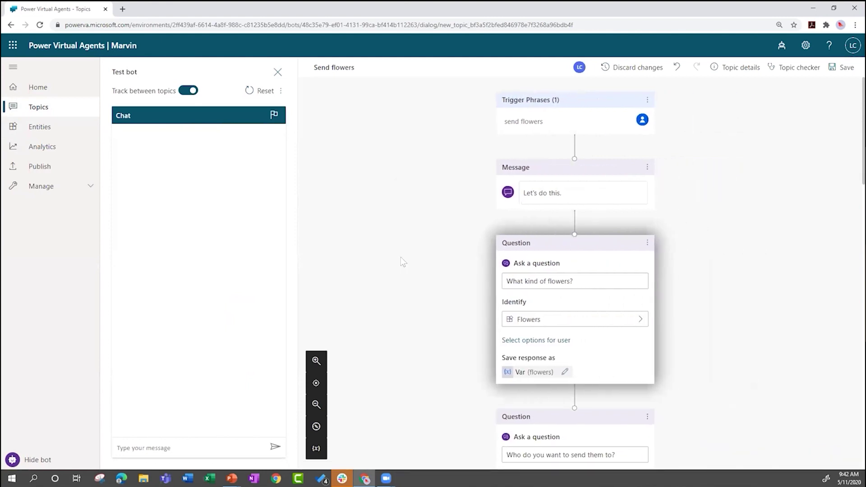
- Display Roses, Daisies and Orchids as the user options for the flower-type question
left_click(517, 340)
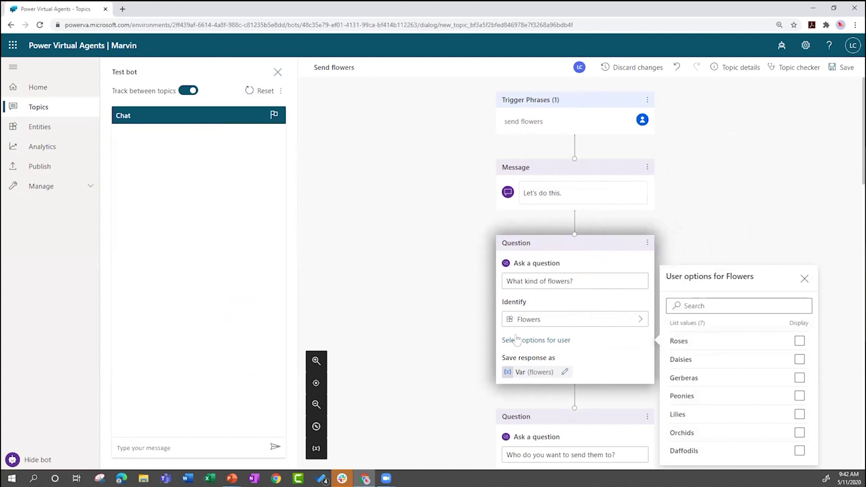
left_click(799, 342)
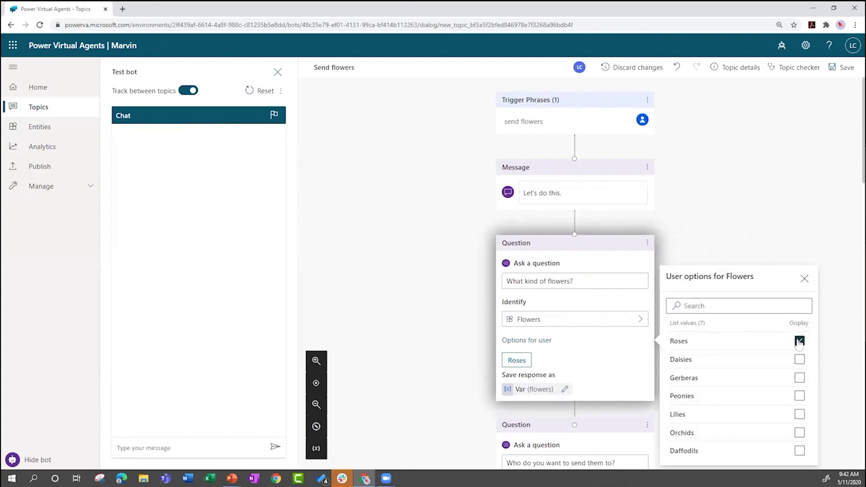
left_click(799, 359)
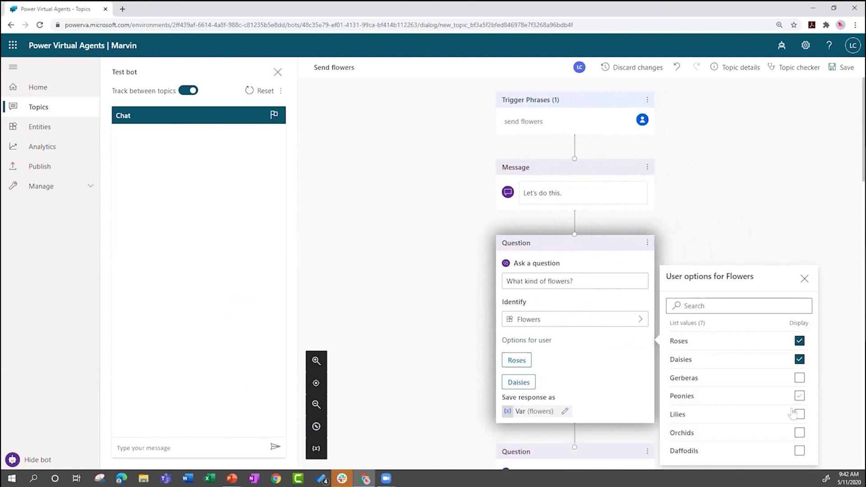
left_click(783, 428)
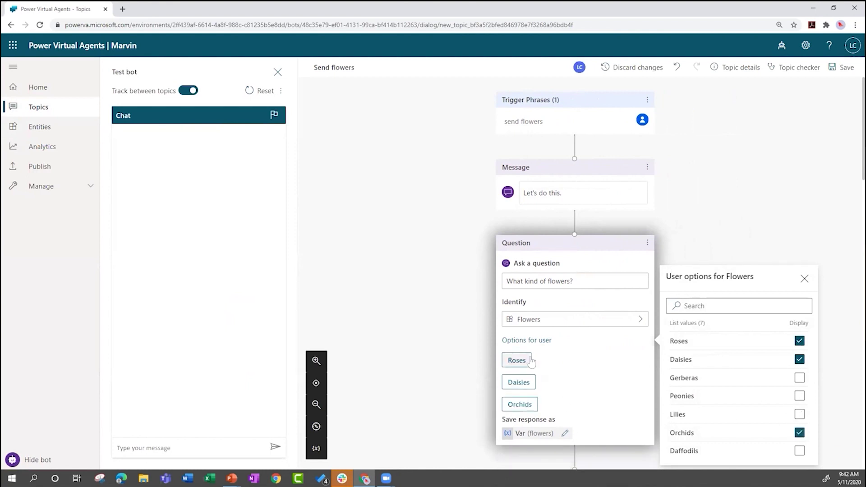
- Extend the flower-type question to read "What kind of flowers? Choose from the list or type your selection"
left_click(577, 277)
type("Choose f")
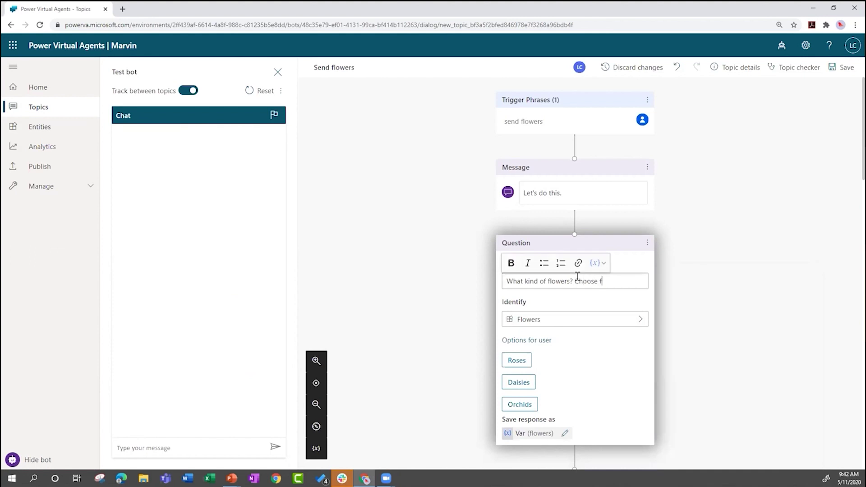
type("rom the list or typ")
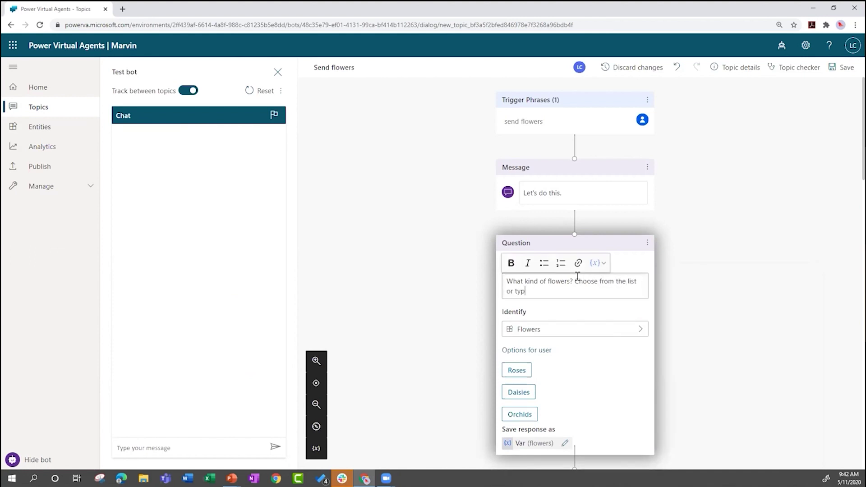
type("e your selection")
left_click(619, 424)
- Rename the flower-type question's response variable as FlowerType and save the Send flowers topic
left_click(533, 443)
double_click(686, 128)
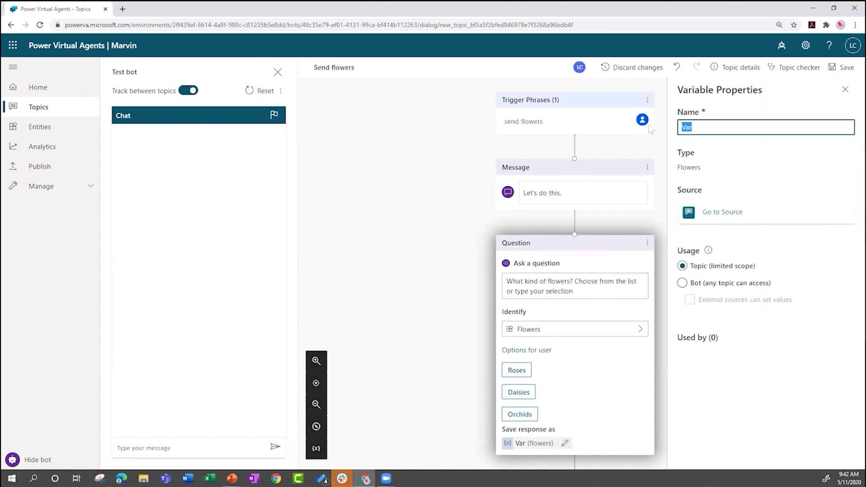
type("Flower Type")
key("BackSpace")
key("BackSpace")
key("BackSpace")
key("BackSpace")
key("BackSpace")
type("Type")
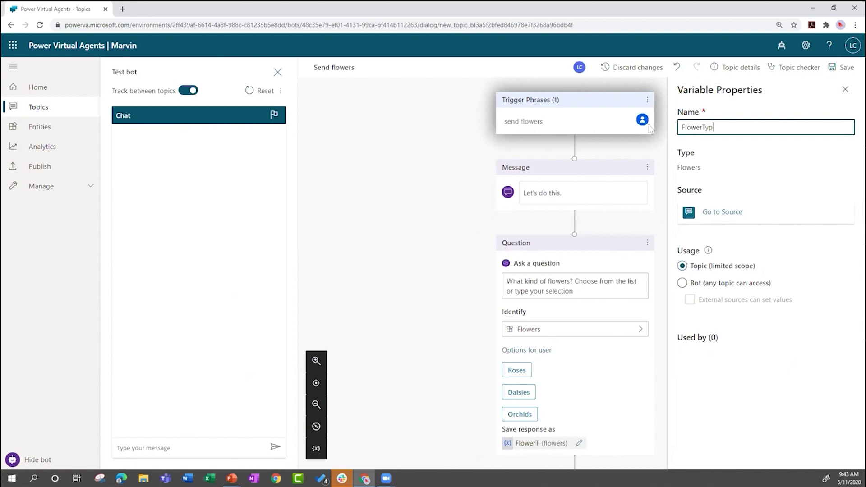
left_click(844, 89)
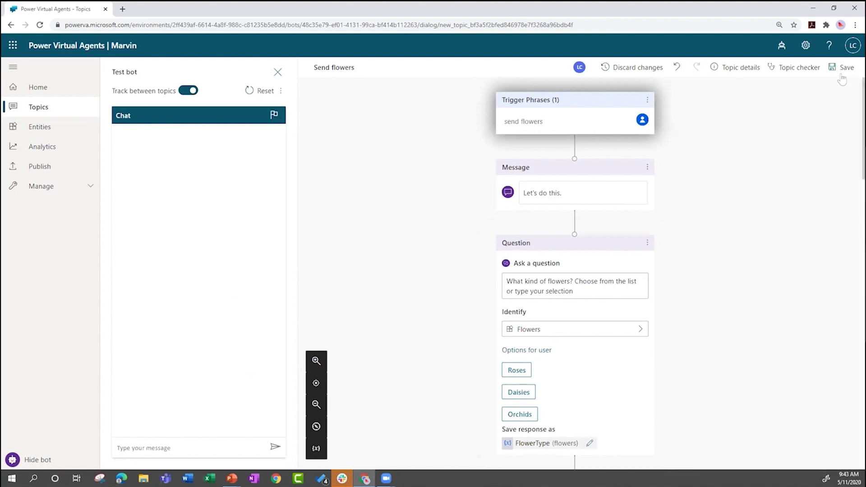
left_click(841, 68)
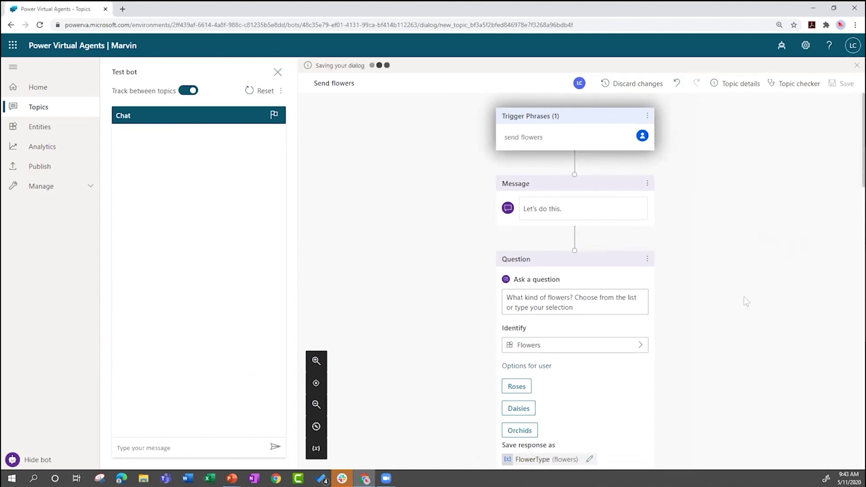
- Start a test conversation with the bot by sending the message "send flowers"
scroll(743, 292, "down", 4)
scroll(744, 296, "down", 13)
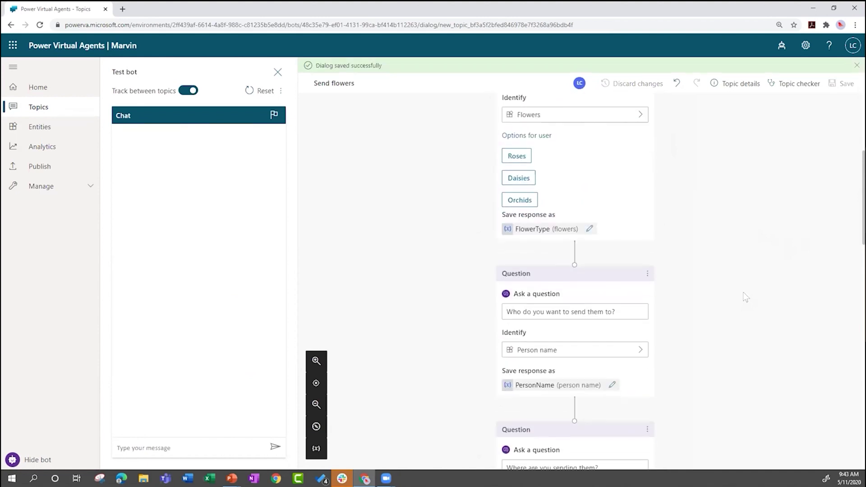
scroll(744, 295, "down", 8)
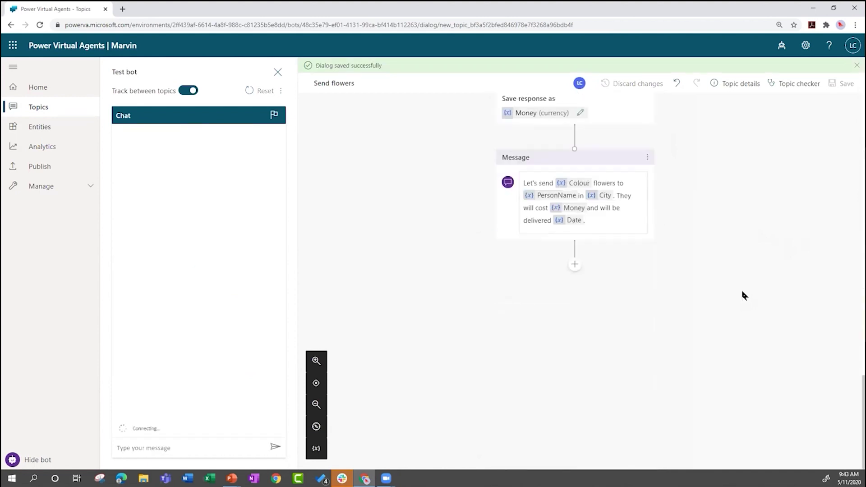
left_click(140, 439)
type("send flowers")
key("Return")
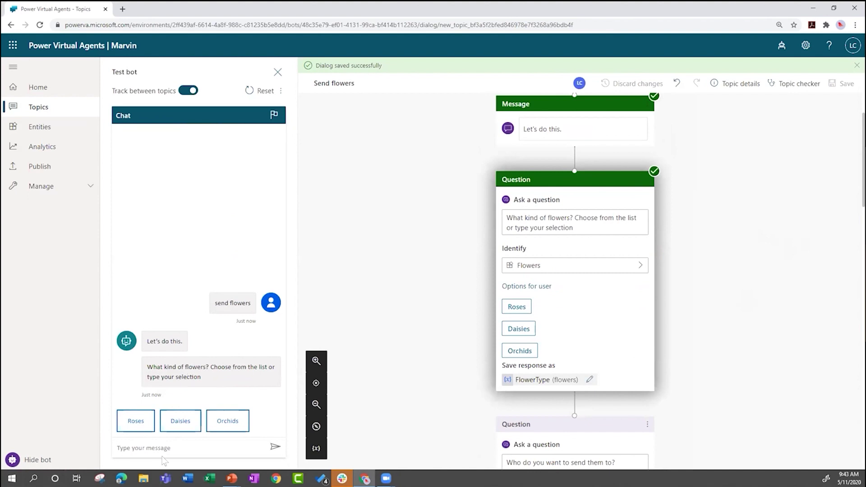
- Answer the test bot's flower-type question with "jonquil" and display the topic variable values
type("jonquil")
key("BackSpace")
key("Return")
left_click(316, 448)
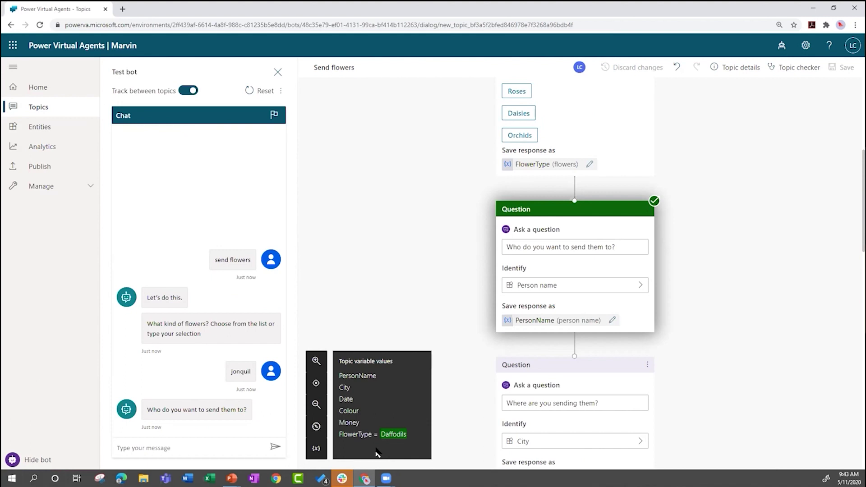
- Reset the test bot conversation
left_click(260, 90)
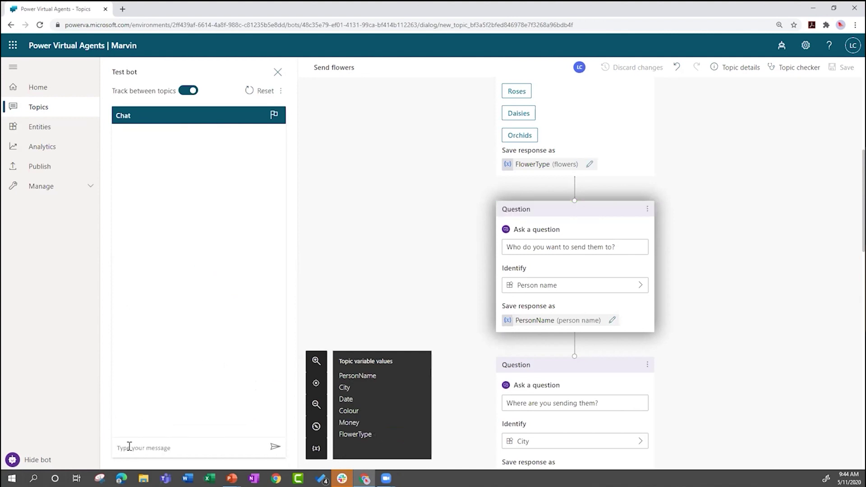
key("ctrl+v")
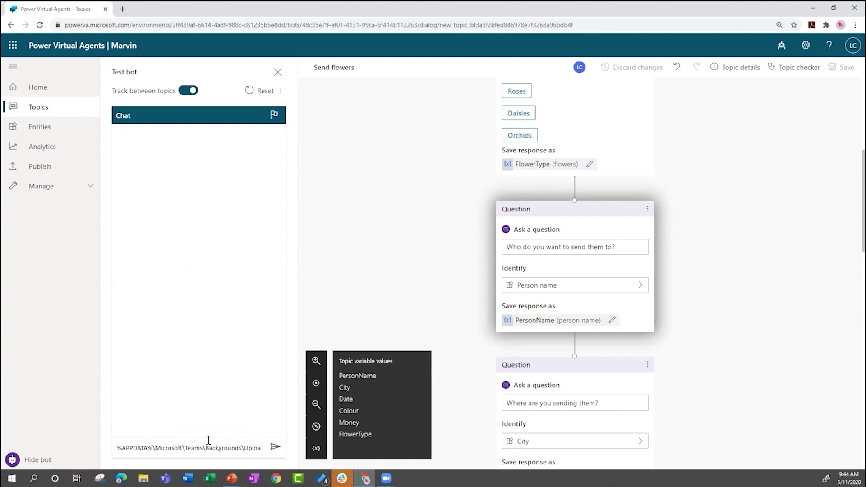
left_click_drag(253, 442, 18, 451)
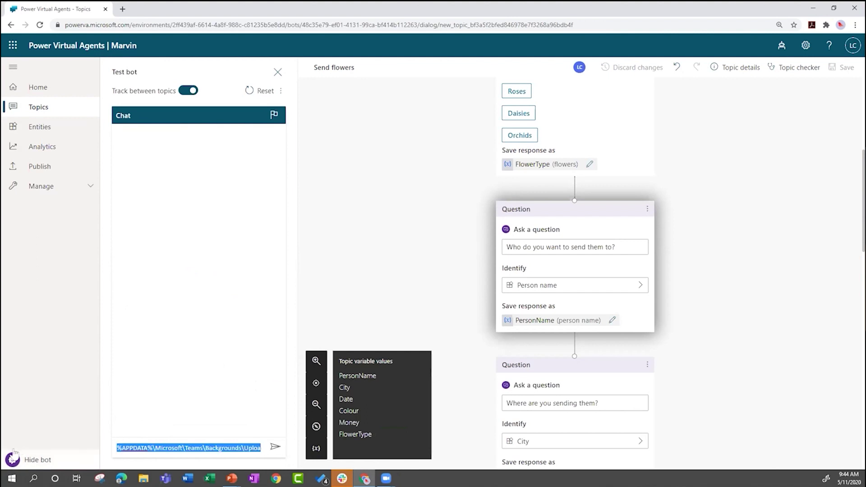
key("BackSpace")
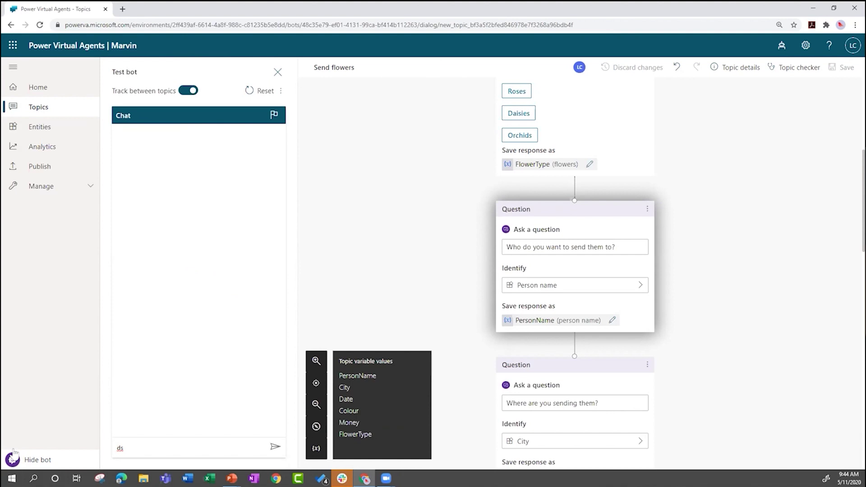
key("Delete")
key("Delete")
- Send the test bot one message requesting flowers for a named recipient in Redmond who likes red roses, delivered tomorrow, with $50 to spend
type("I want to send flowers to on")
key("BackSpace")
key("BackSpace")
type("Jon ln Redmon")
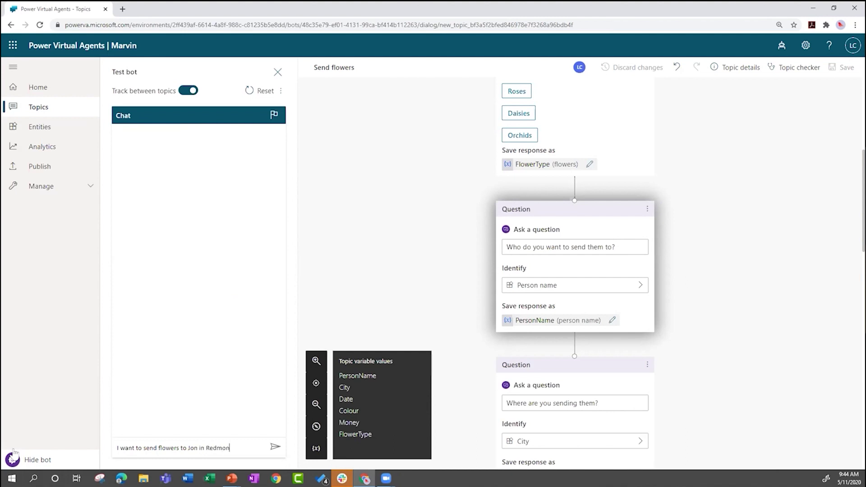
type("d. He  likes red roses. I wa")
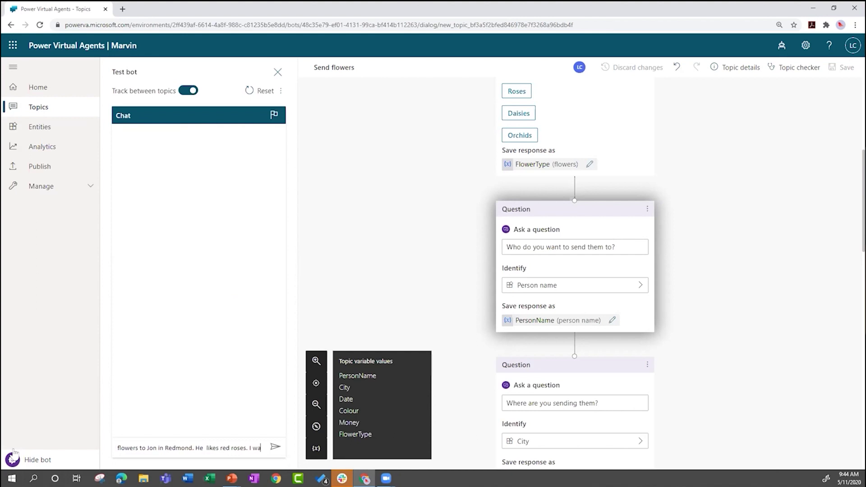
type("nt them delivere")
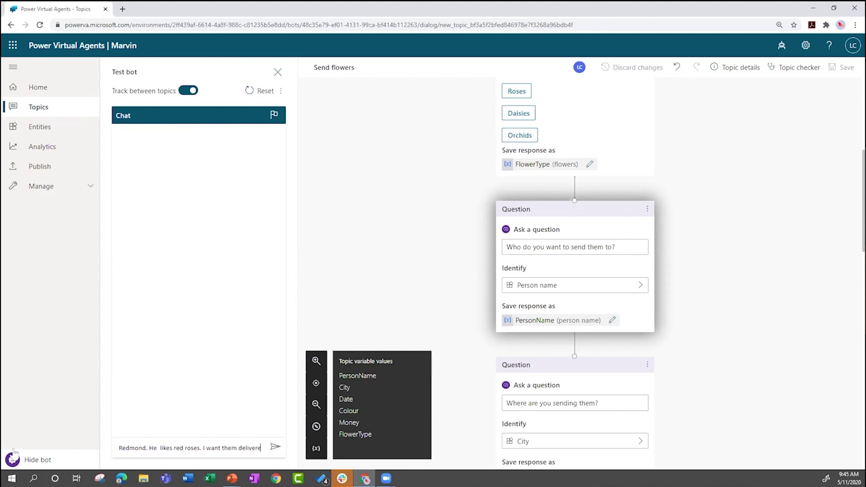
type("d tomorrow and I want to sepn")
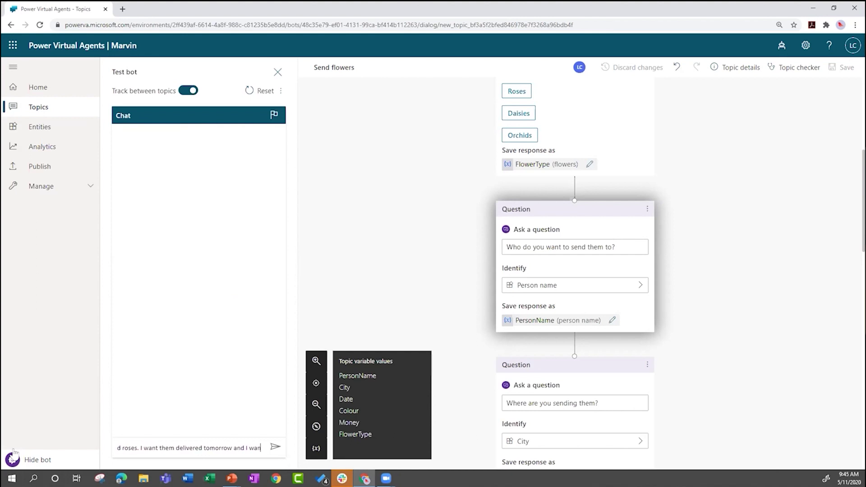
key("BackSpace")
key("BackSpace")
key("BackSpace")
type("p")
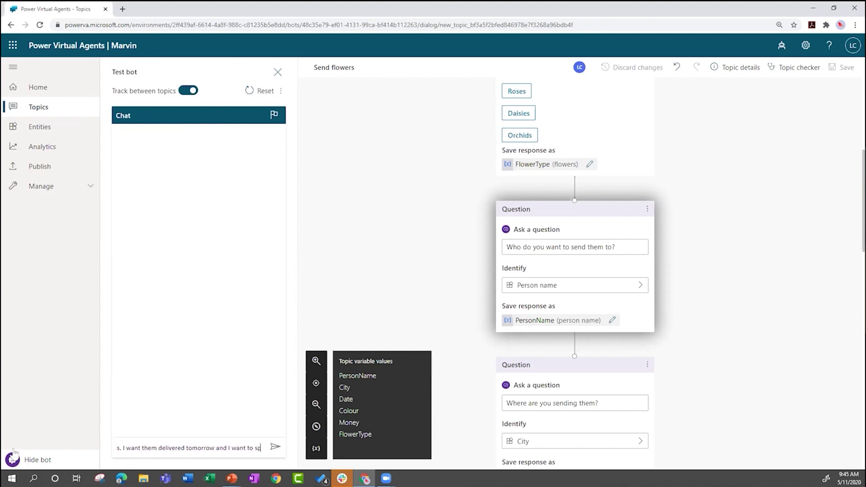
type("end $50")
key("Return")
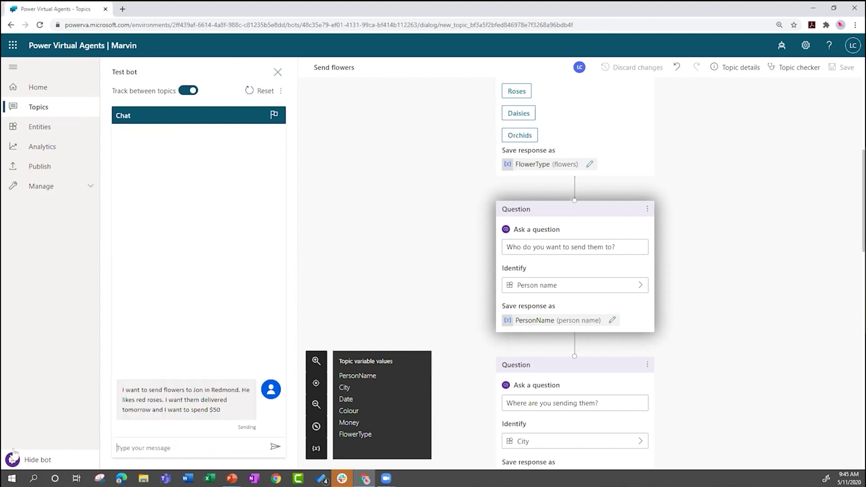
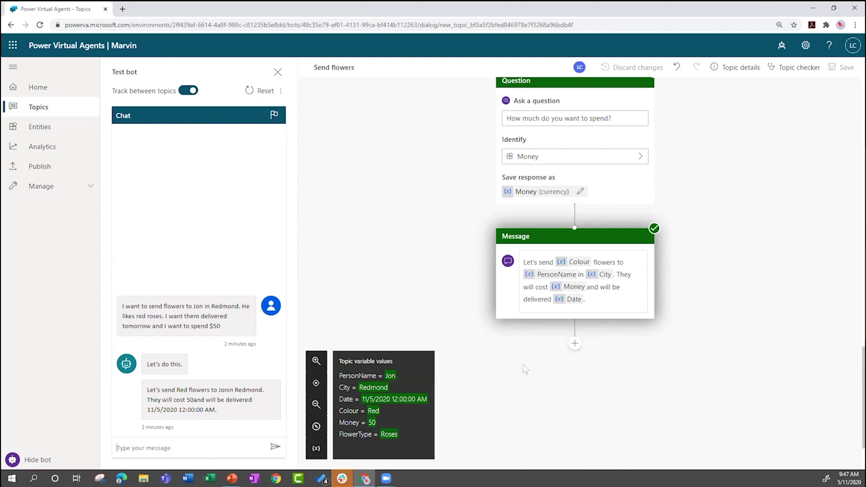
- After the topic's final order summary message, call an action that creates a new Power Automate flow
left_click(575, 345)
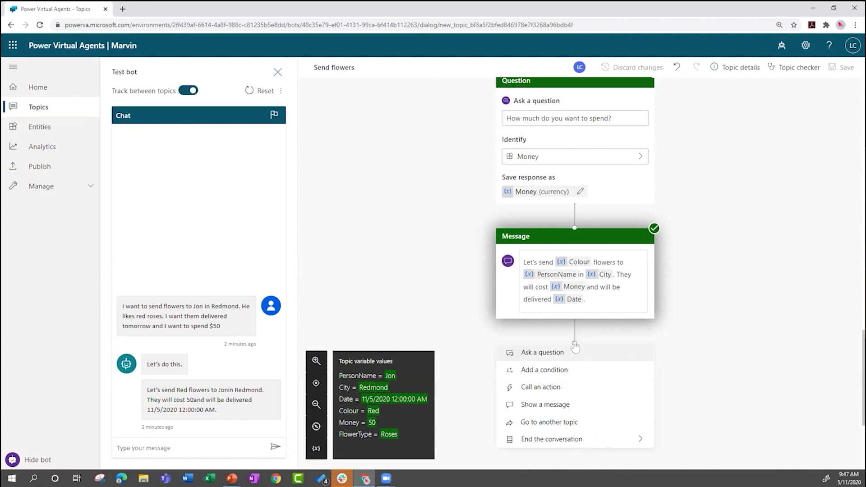
left_click(554, 389)
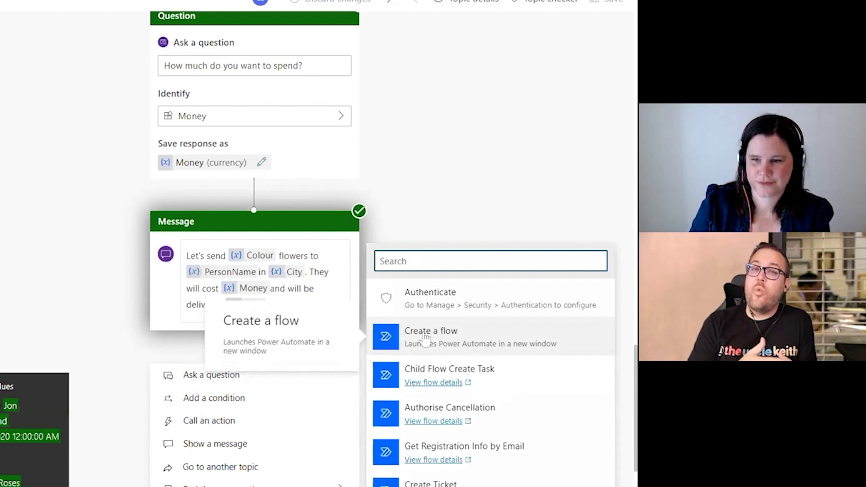
left_click(425, 339)
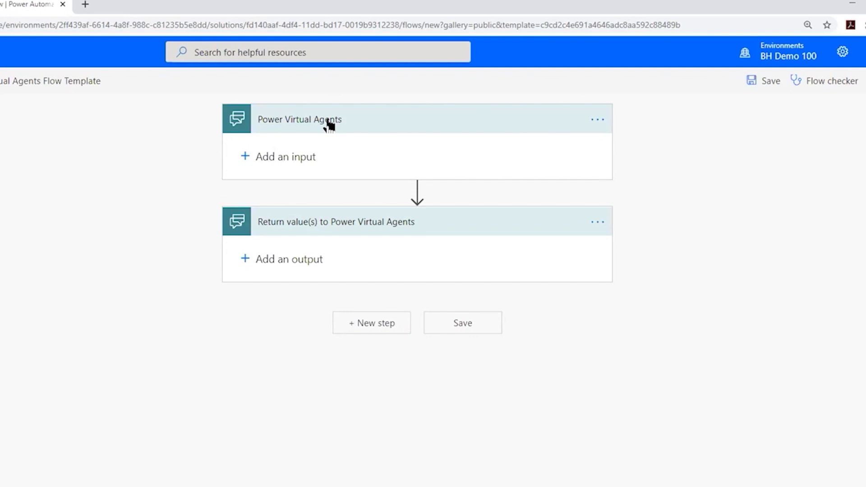
- Begin adding an input to the new flow's Power Virtual Agents trigger
left_click(295, 155)
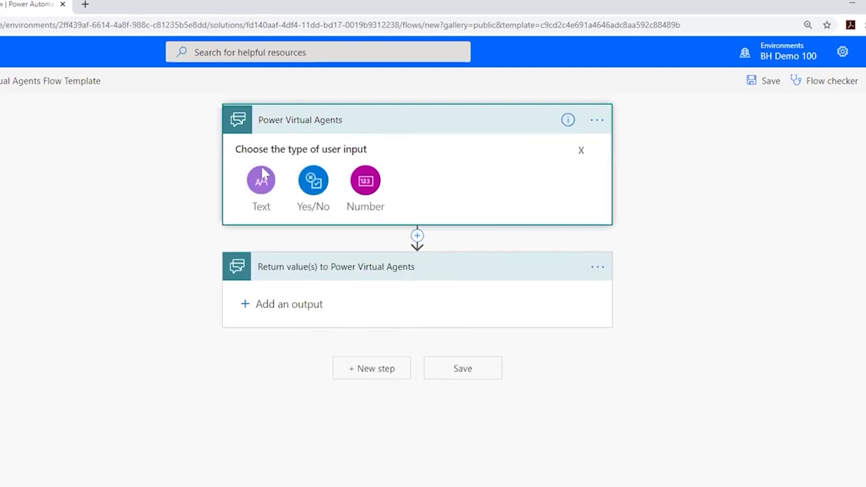